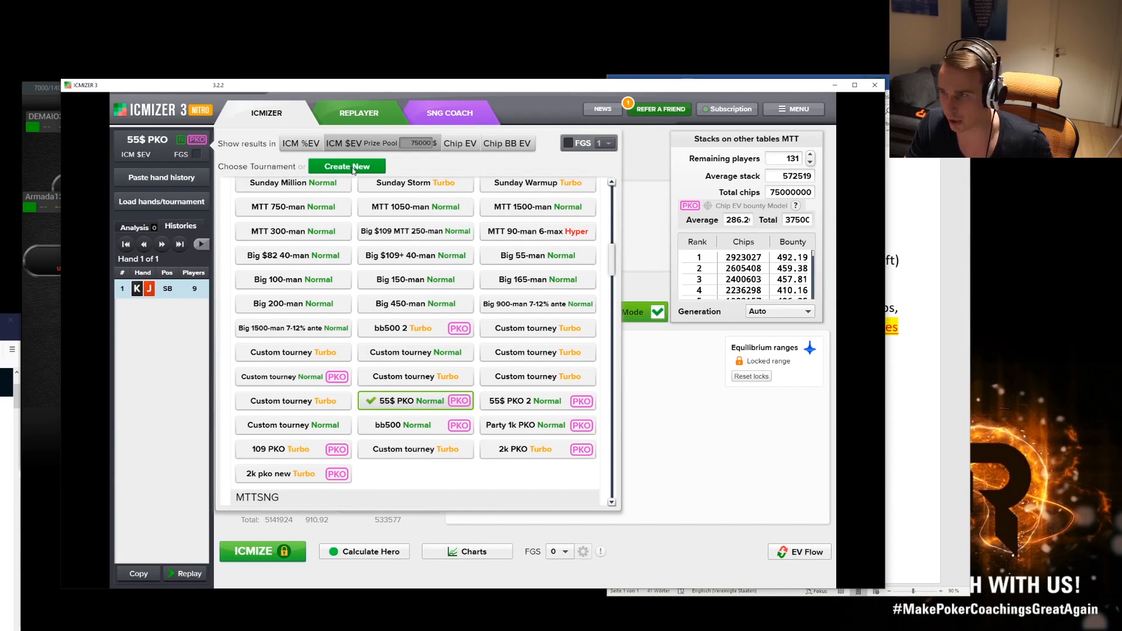
# Start a new tournament structure and name it "55$ PKO MTT".
pyautogui.click(335, 167)
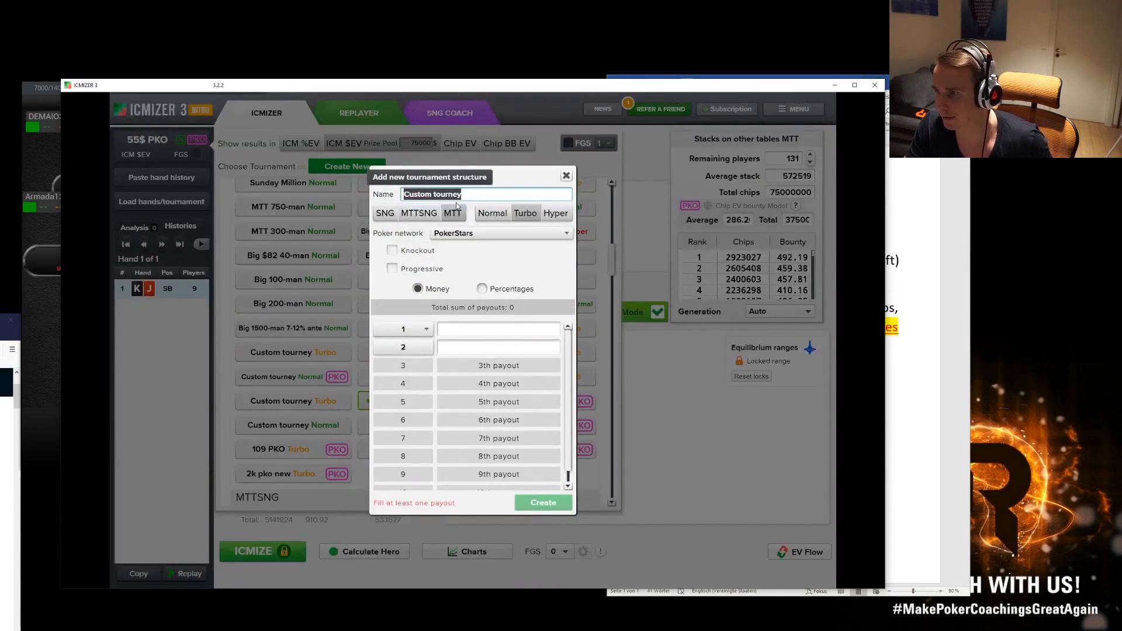
pyautogui.write('55$')
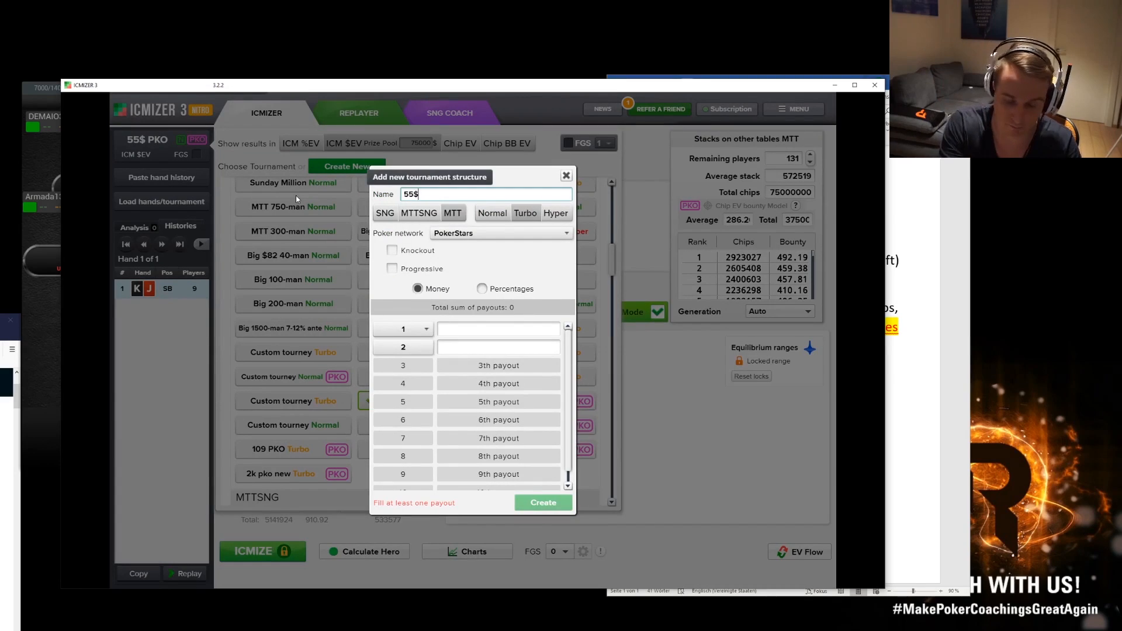
pyautogui.write(' PKO Pokerstar')
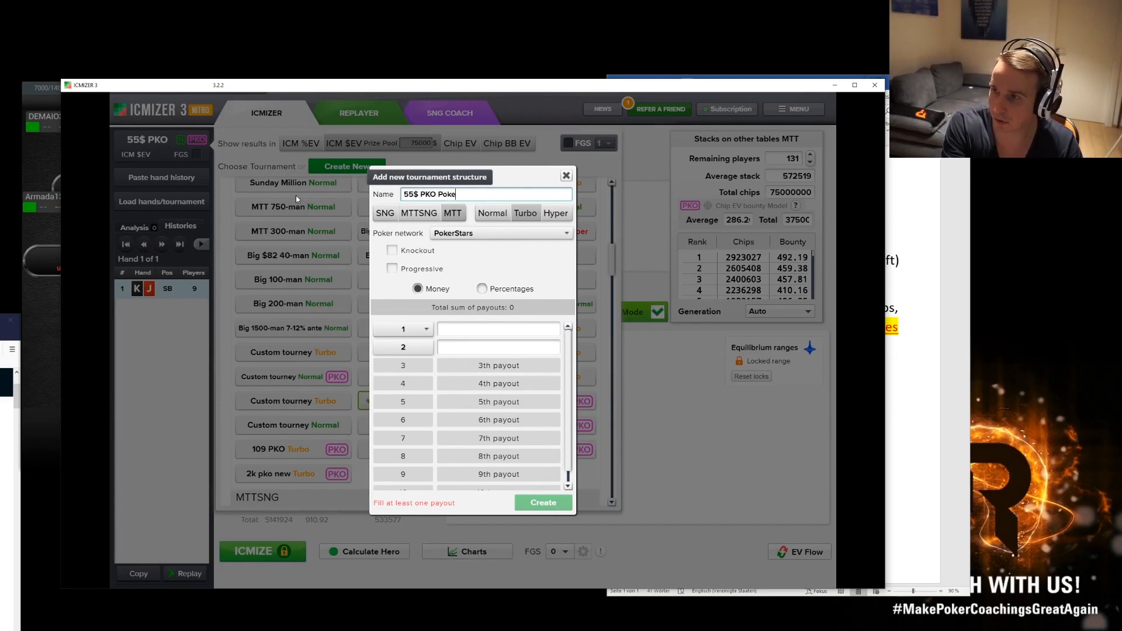
pyautogui.hotkey('shift', 'Left')
pyautogui.hotkey('shift', 'Left')
pyautogui.hotkey('shift', 'Left')
pyautogui.hotkey('shift', 'Left')
pyautogui.hotkey('shift', 'Left')
pyautogui.hotkey('shift', 'Left')
pyautogui.hotkey('shift', 'Left')
pyautogui.hotkey('shift', 'Left')
pyautogui.hotkey('shift', 'Left')
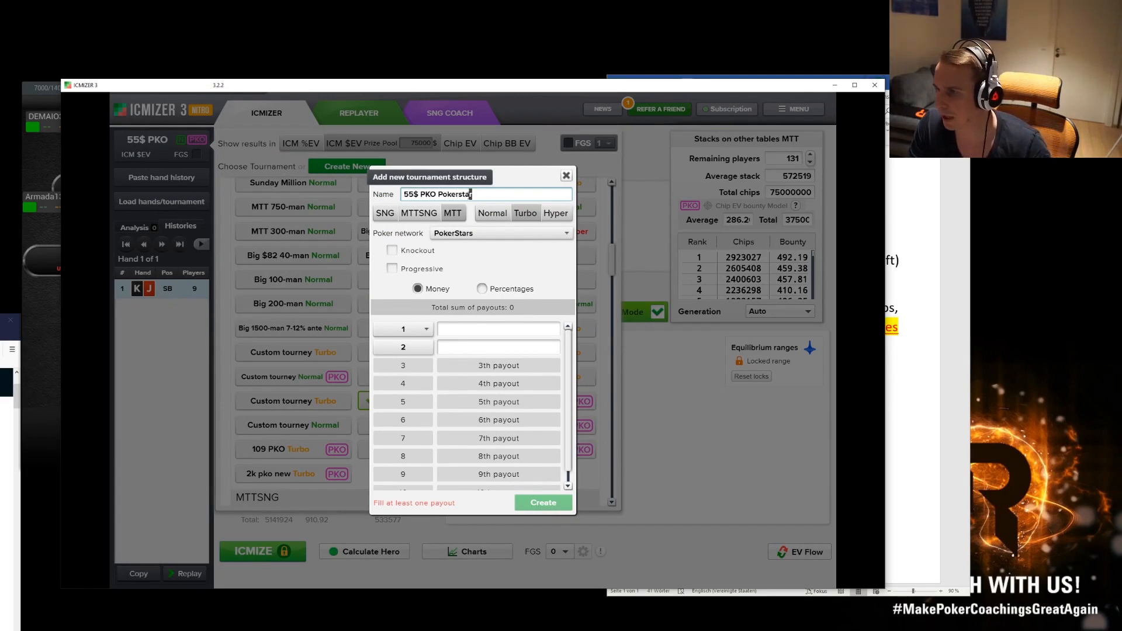
pyautogui.write('MTT')
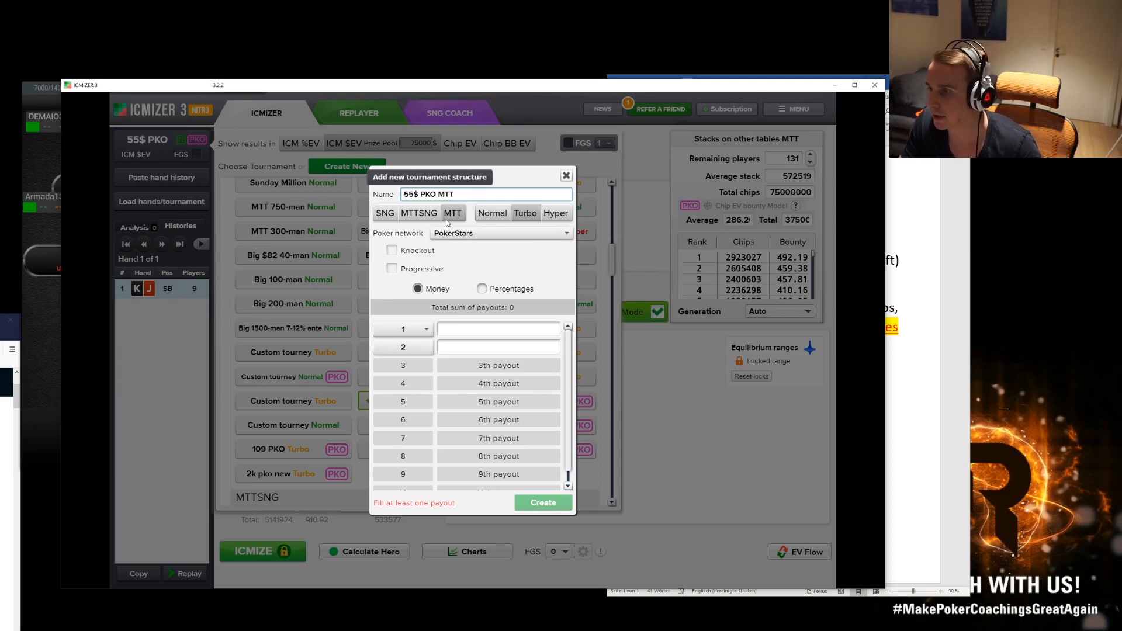
# Make the tournament a progressive knockout and set the number of players to 1500.
pyautogui.click(392, 250)
pyautogui.click(392, 268)
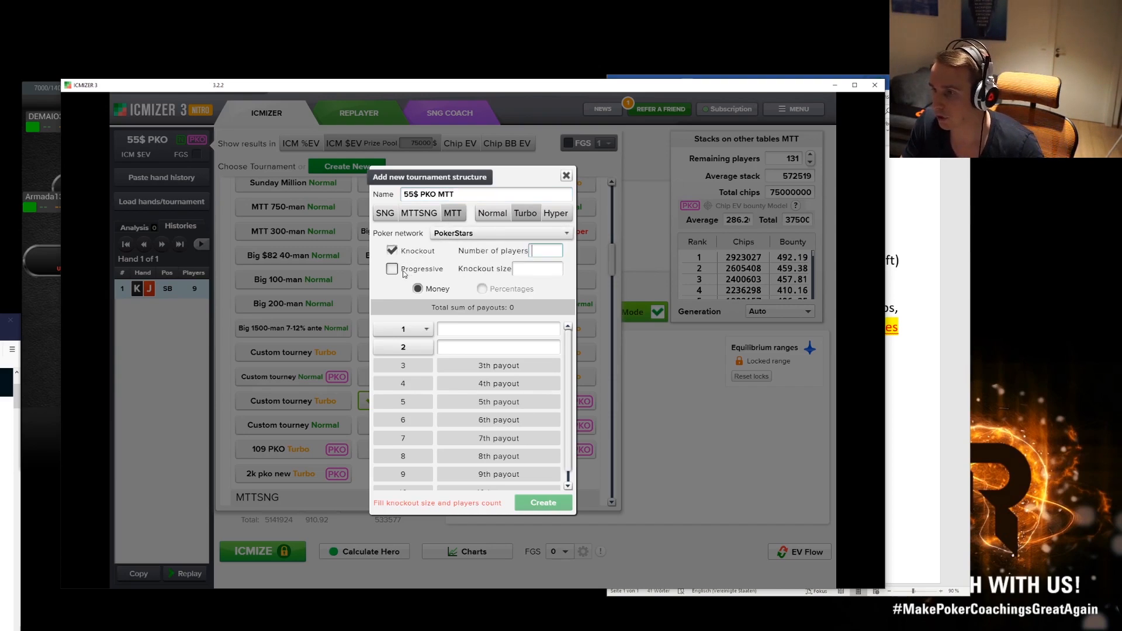
pyautogui.click(545, 254)
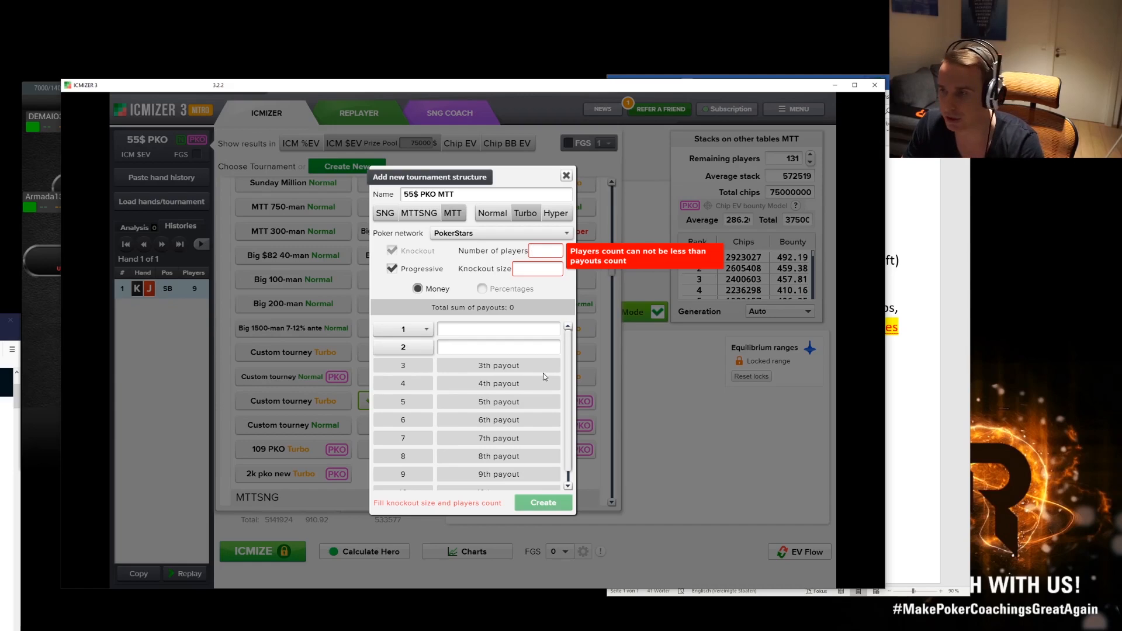
pyautogui.write('1500')
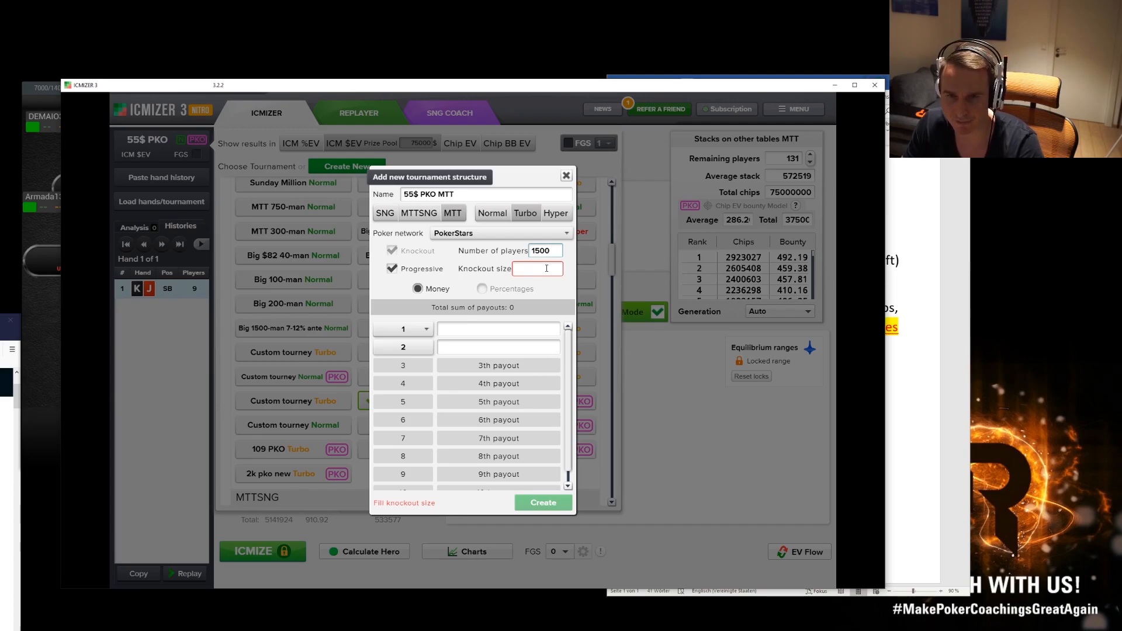
# Set the tournament's knockout size to 25.
pyautogui.click(546, 268)
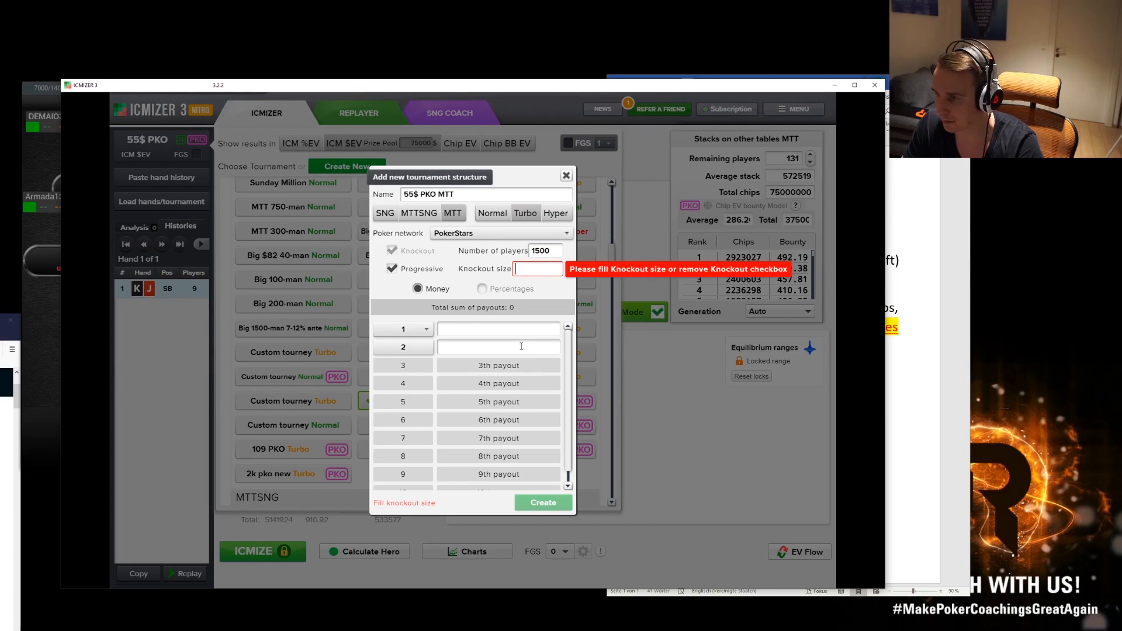
pyautogui.click(525, 272)
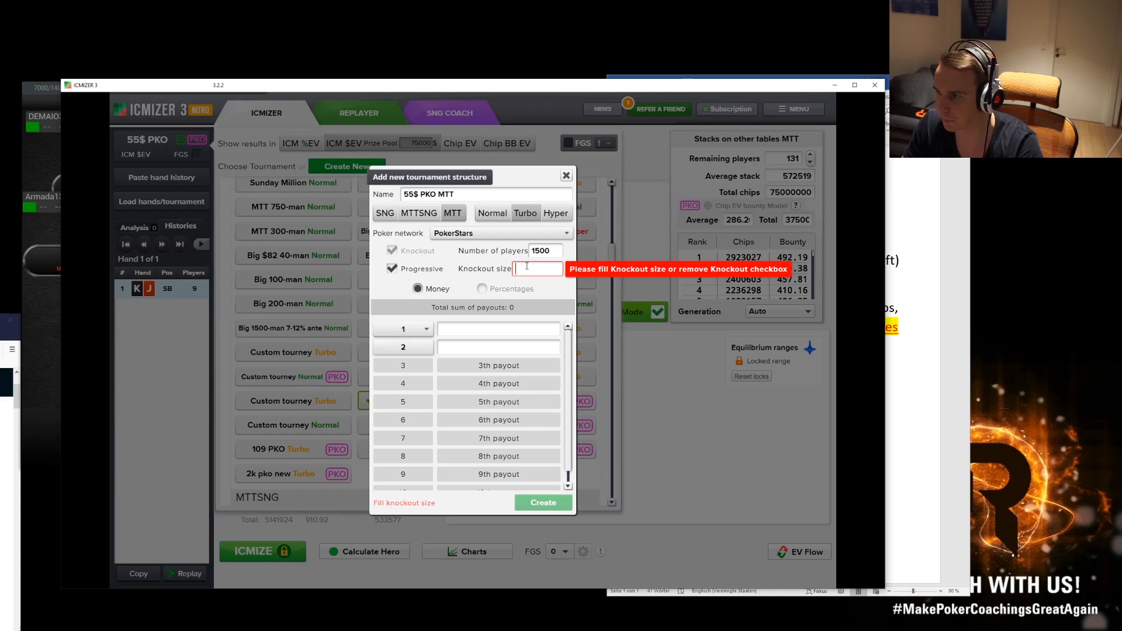
pyautogui.click(547, 249)
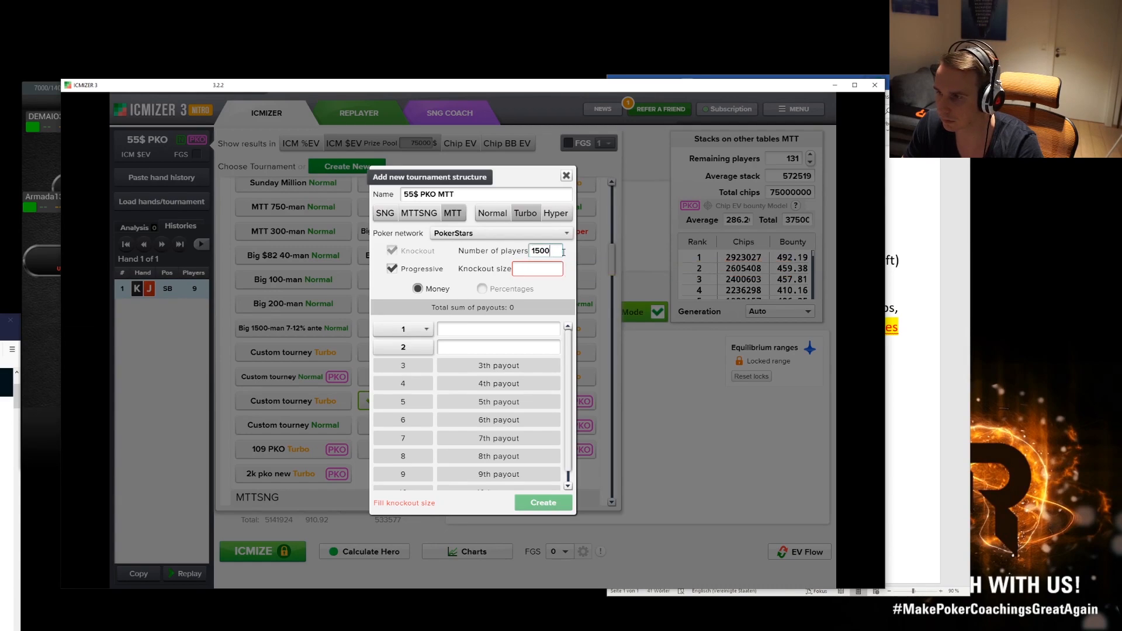
pyautogui.moveTo(563, 252); pyautogui.dragTo(515, 251)
pyautogui.click(552, 253)
pyautogui.click(515, 253)
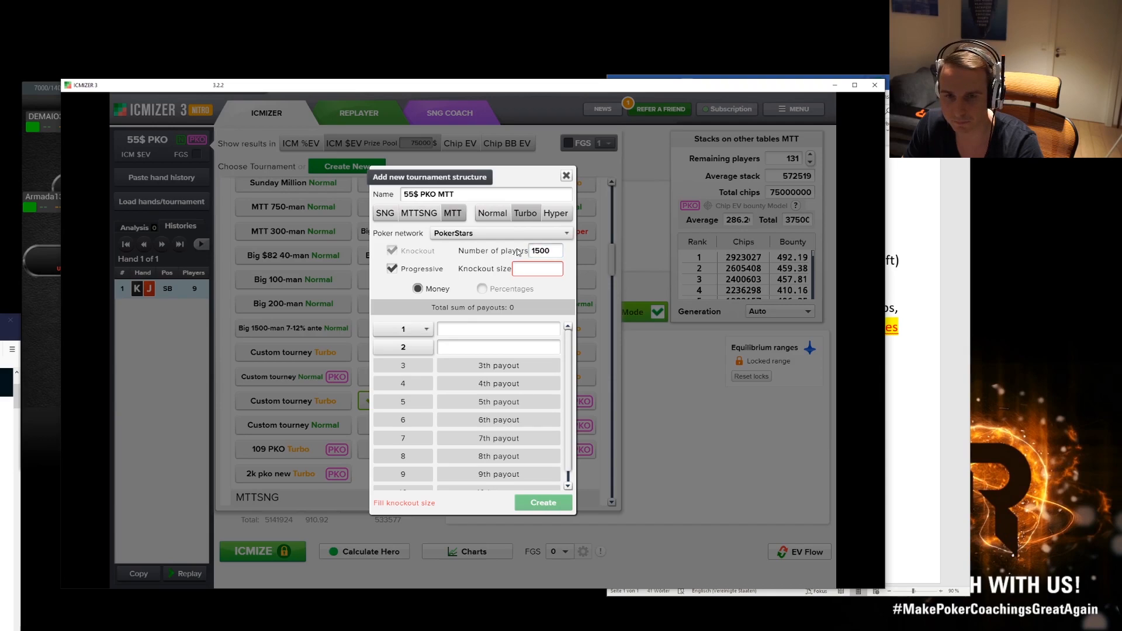
pyautogui.moveTo(527, 253); pyautogui.dragTo(554, 250)
pyautogui.click(561, 250)
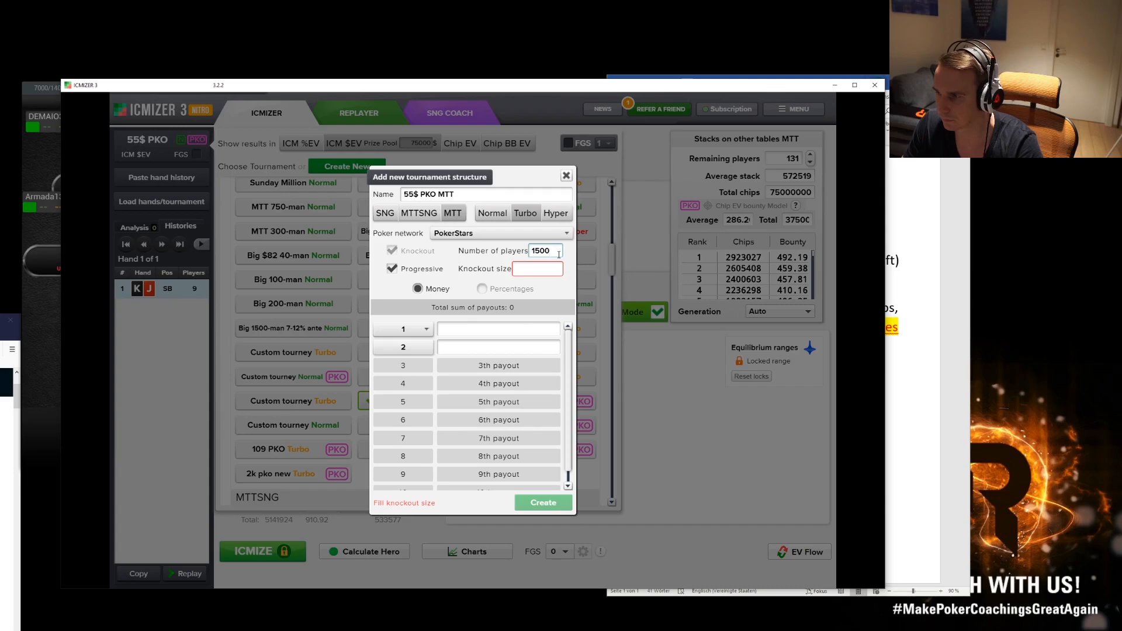
pyautogui.click(549, 270)
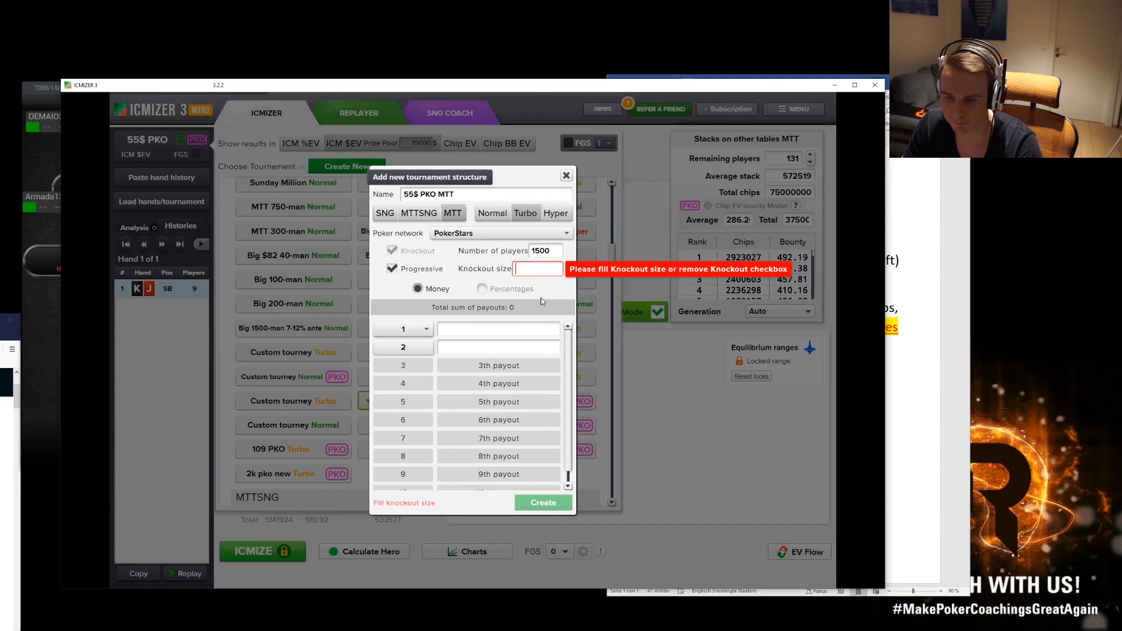
pyautogui.write('25')
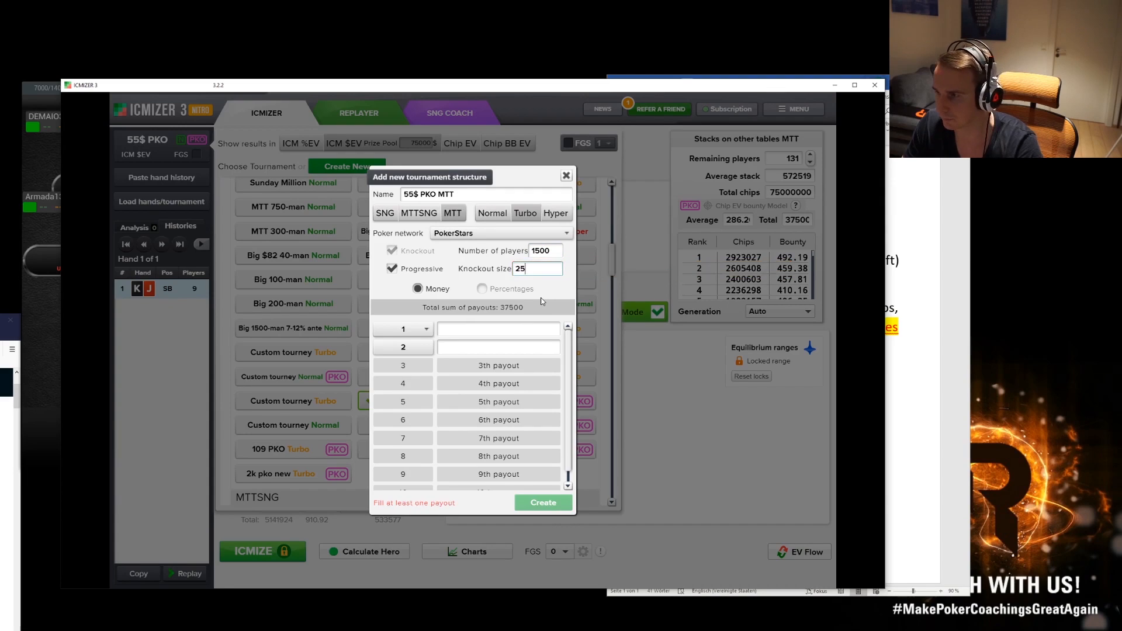
# Enter 37500 as the first-place payout and create the tournament structure.
pyautogui.click(492, 328)
pyautogui.write('37500')
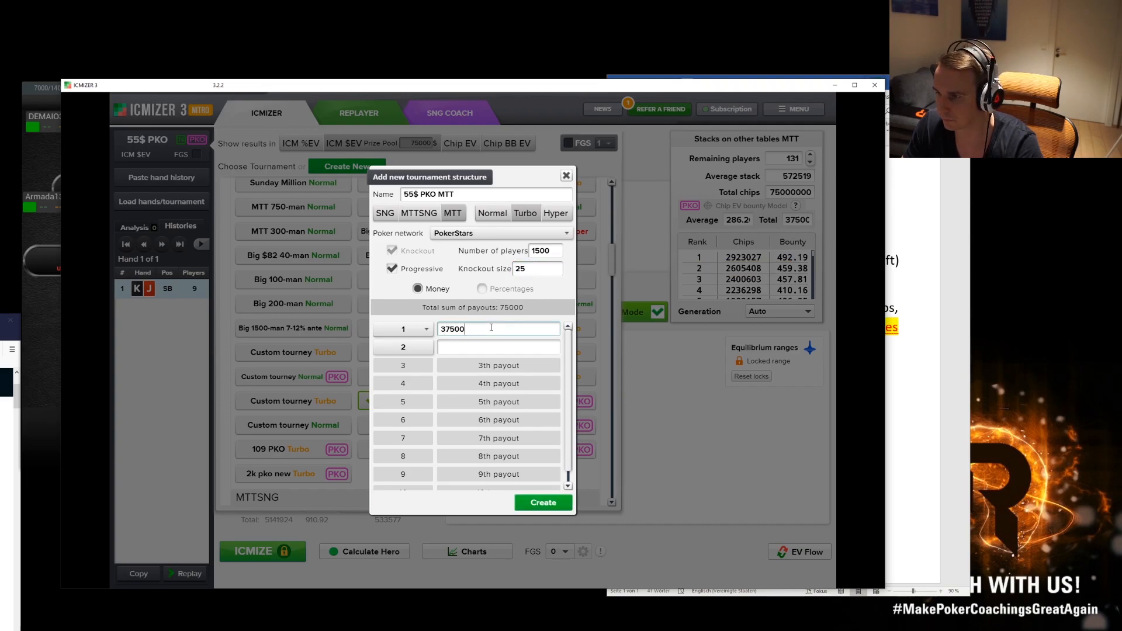
pyautogui.click(490, 345)
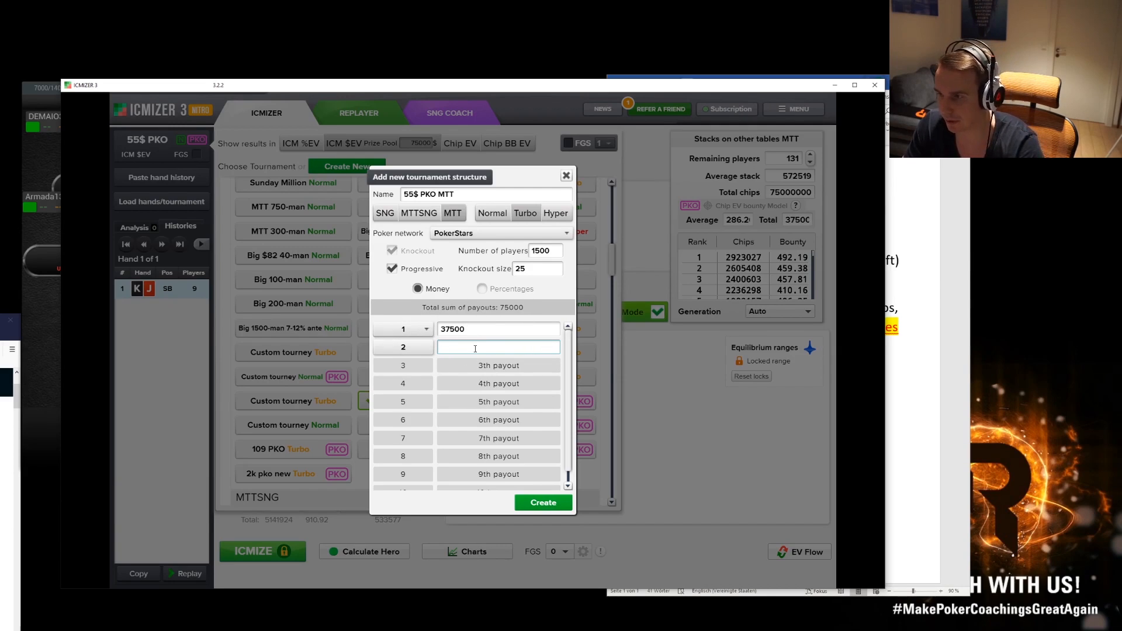
pyautogui.click(462, 330)
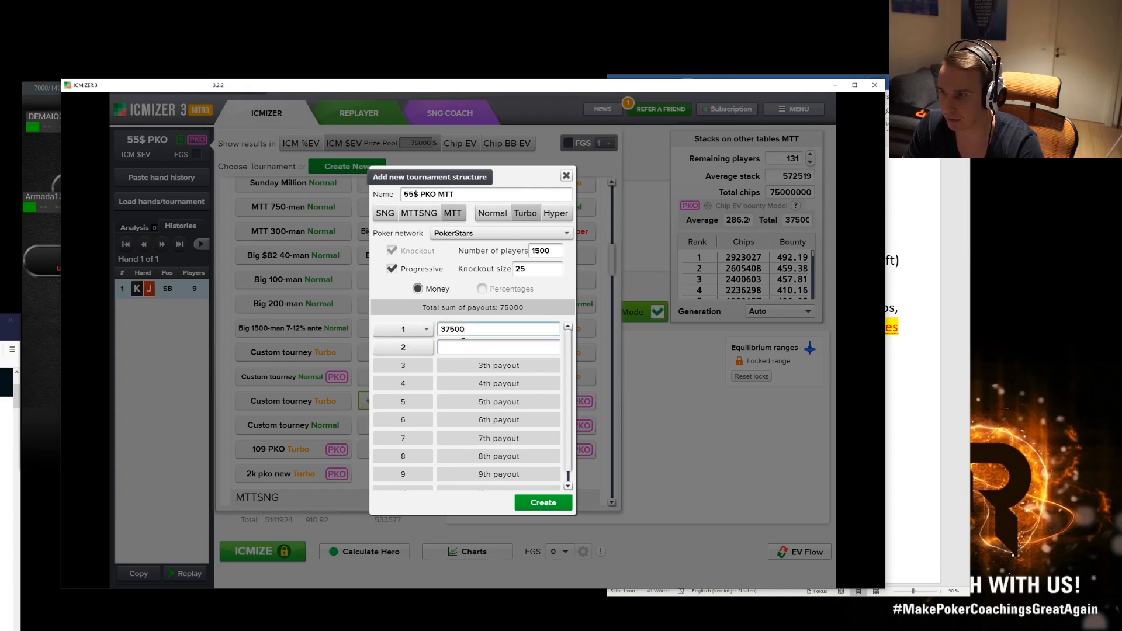
pyautogui.moveTo(491, 331); pyautogui.dragTo(544, 534)
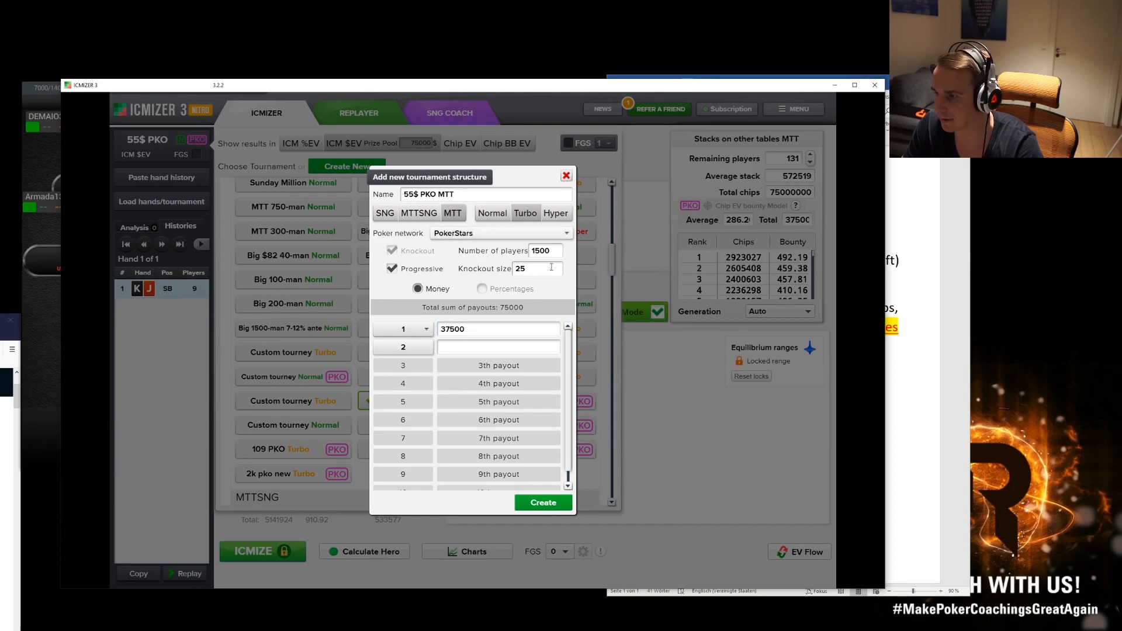
pyautogui.click(544, 503)
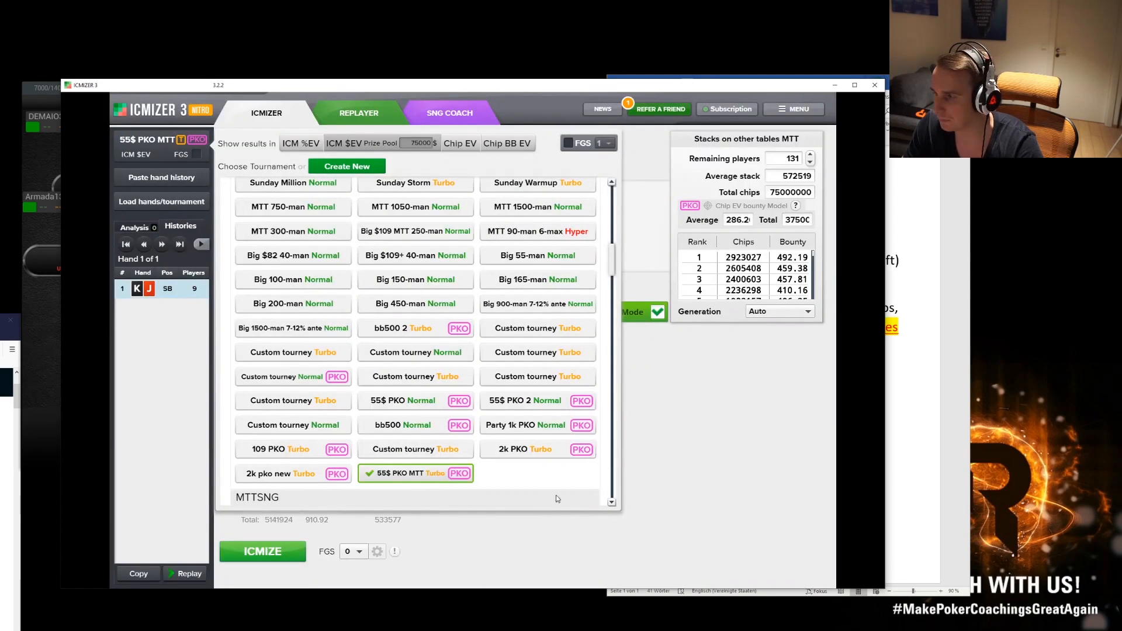
# Examine the remaining players, average stack, total chips and generation mode for the stacks on other tables.
pyautogui.click(795, 159)
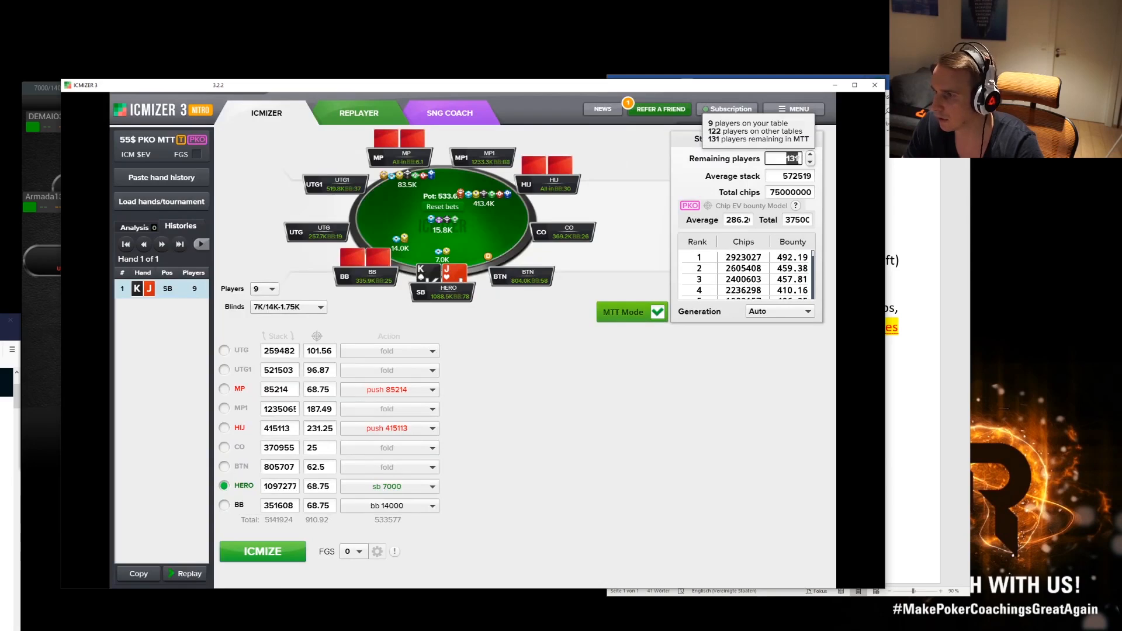
pyautogui.click(792, 162)
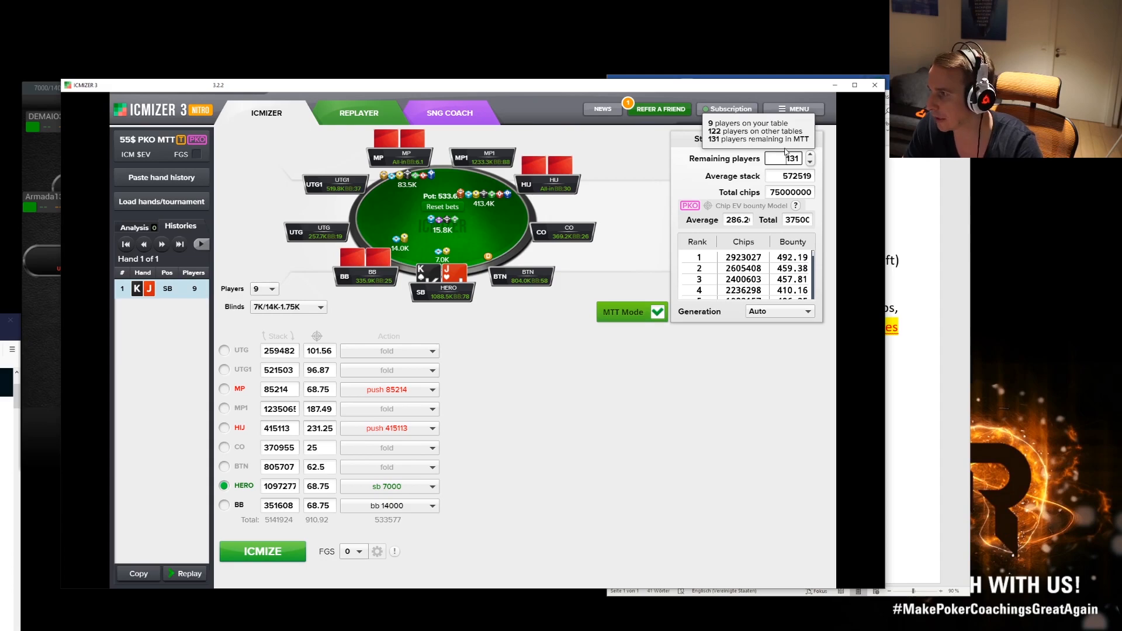
pyautogui.moveTo(786, 153); pyautogui.dragTo(843, 169)
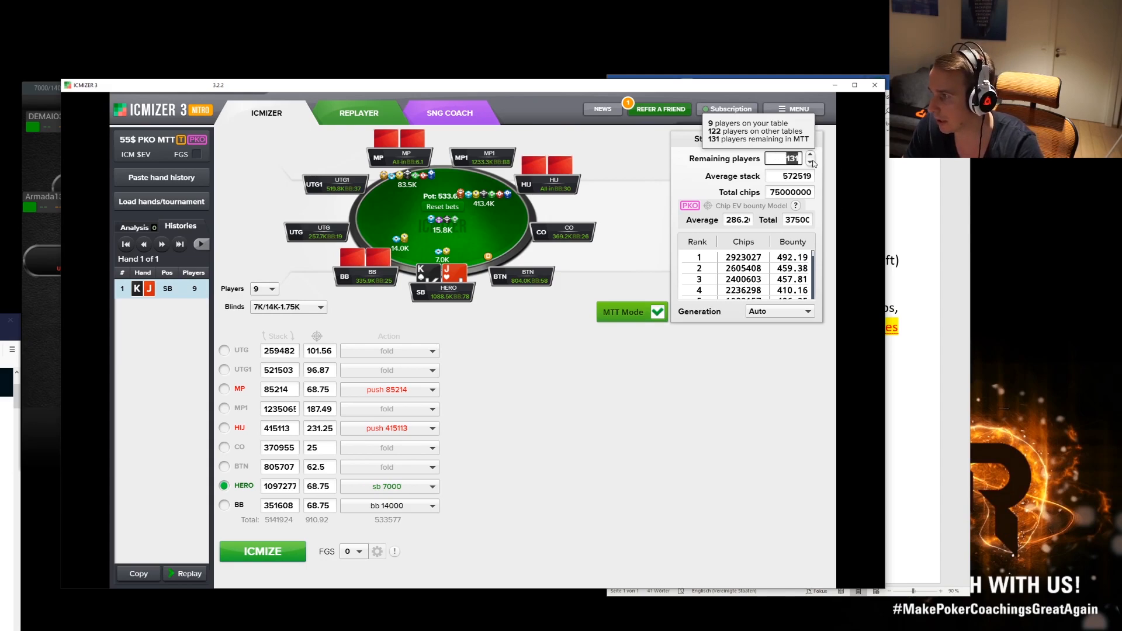
pyautogui.click(790, 159)
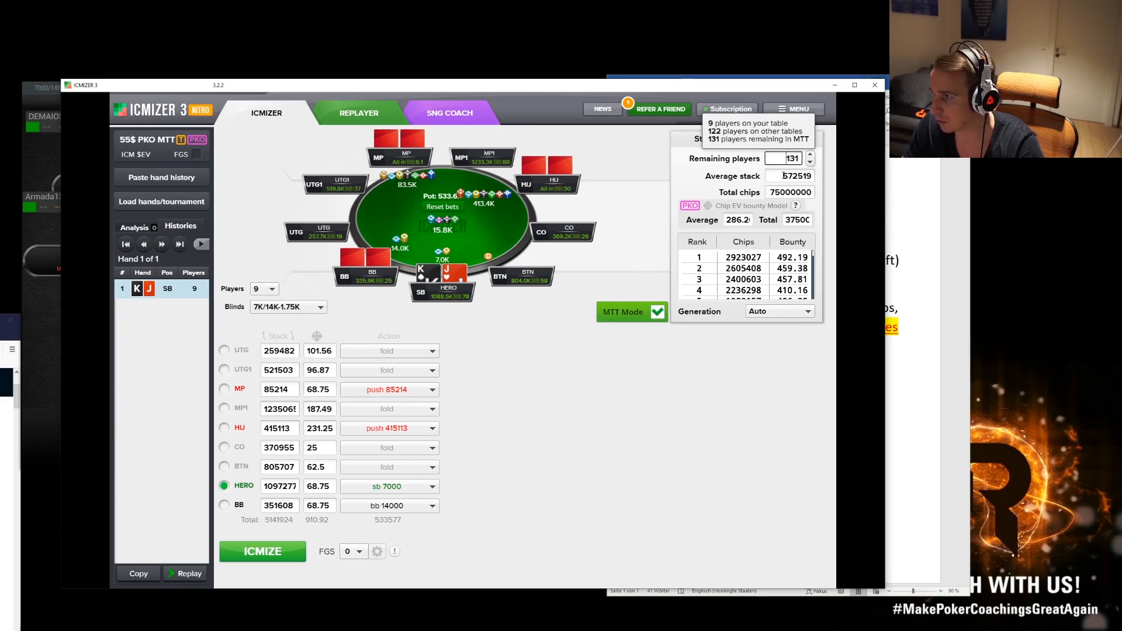
pyautogui.click(785, 175)
pyautogui.click(785, 176)
pyautogui.doubleClick(784, 175)
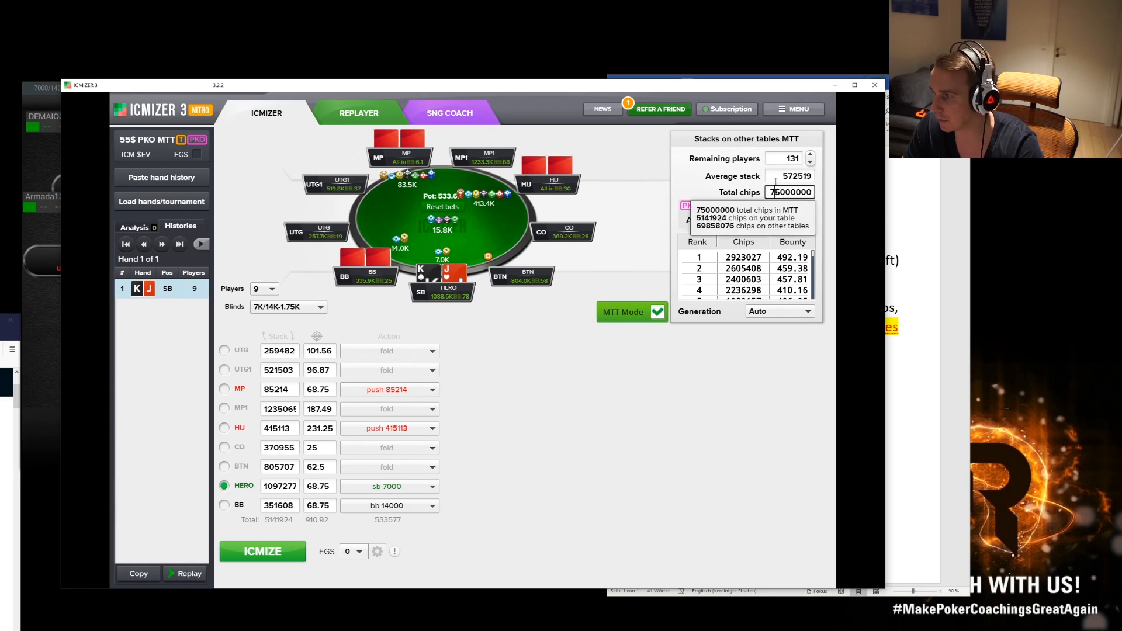
pyautogui.press('Tab')
pyautogui.click(773, 192)
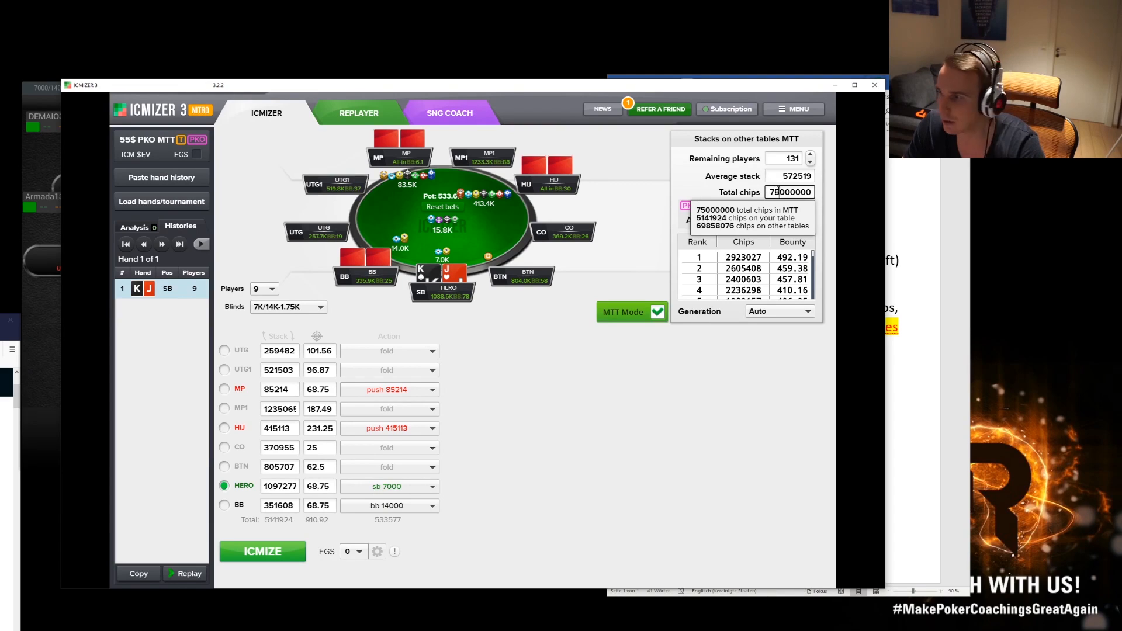
pyautogui.moveTo(778, 192); pyautogui.dragTo(832, 197)
pyautogui.click(801, 192)
pyautogui.click(800, 192)
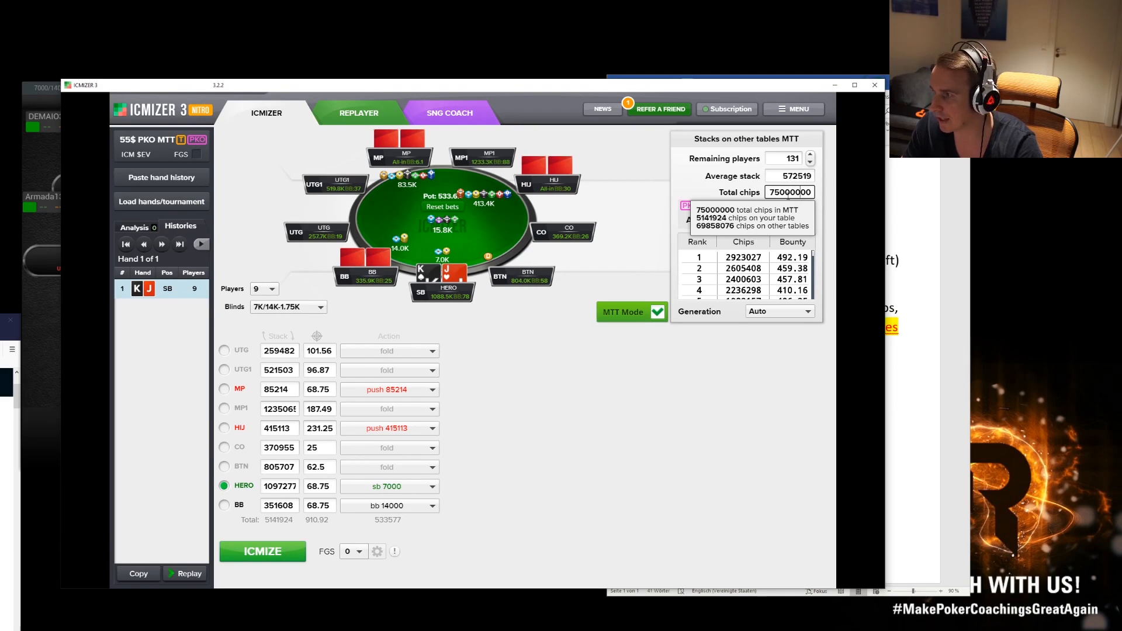
pyautogui.click(778, 312)
pyautogui.click(780, 325)
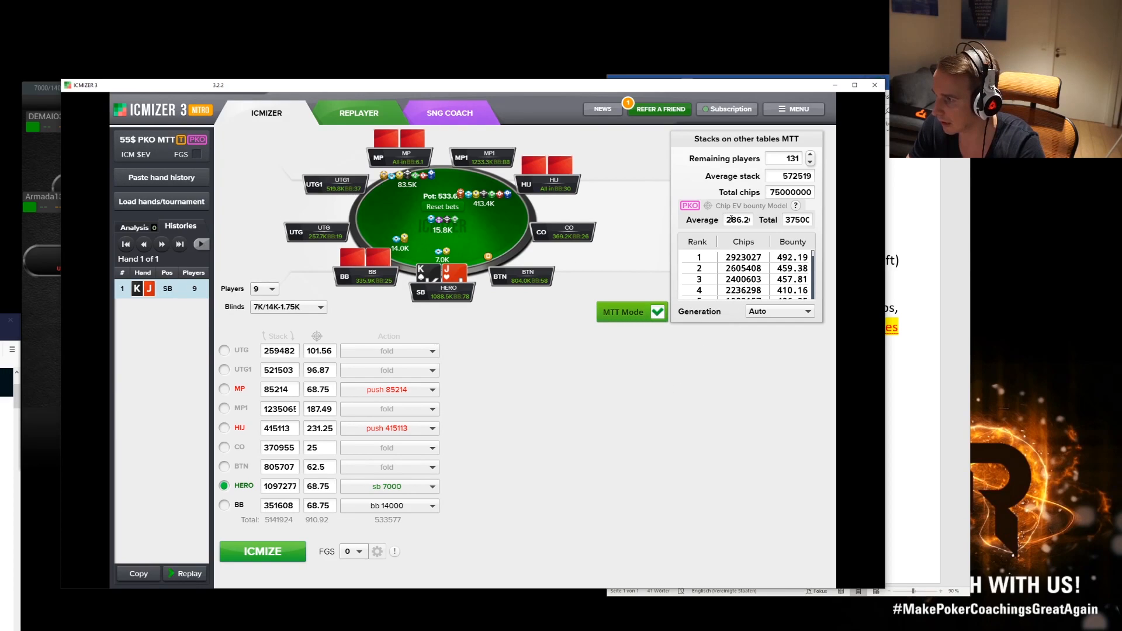
pyautogui.moveTo(813, 254)
pyautogui.mouseDown()
pyautogui.moveTo(813, 295)
pyautogui.moveTo(813, 252)
pyautogui.mouseUp()
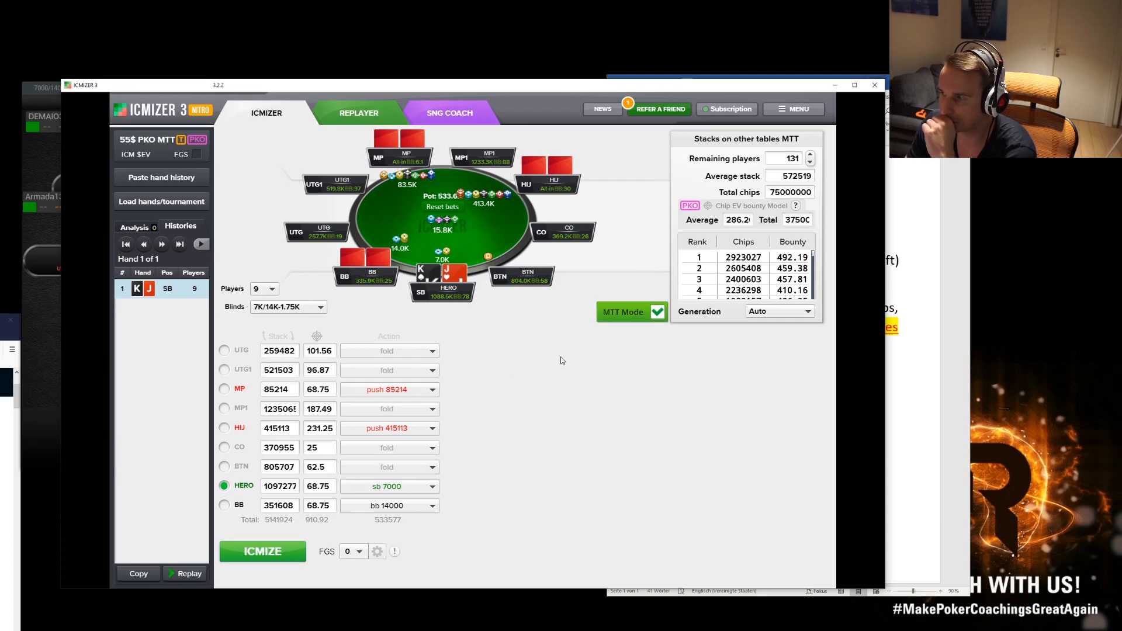
# Try Manual generation for the other tables' stacks, check the rank 1 chips and bounty fields, and return to Auto.
pyautogui.click(754, 317)
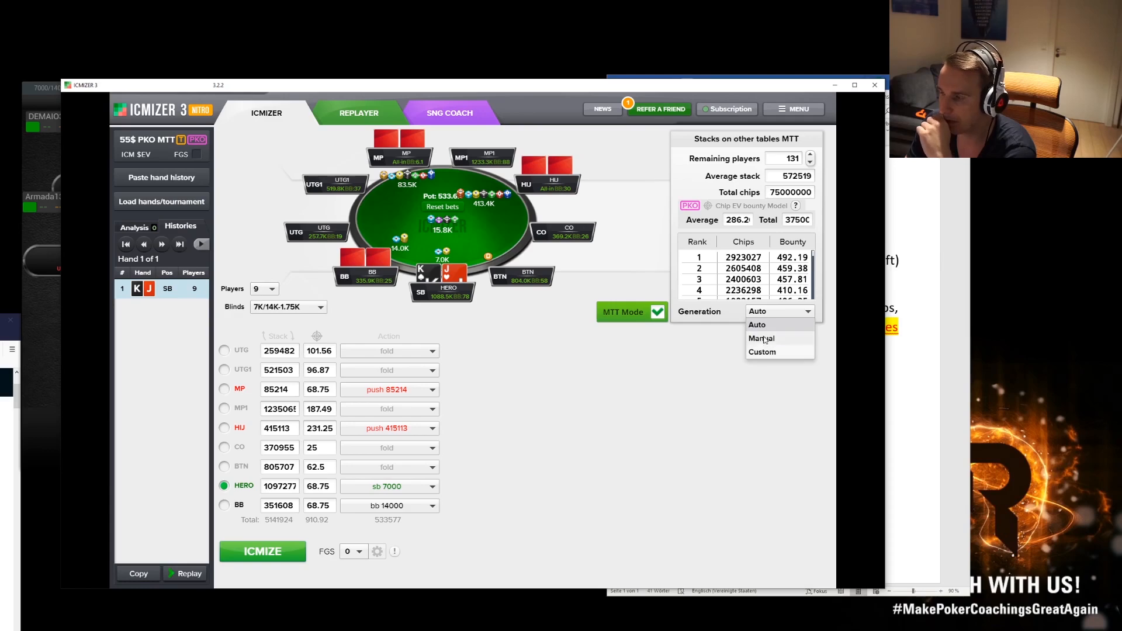
pyautogui.click(764, 339)
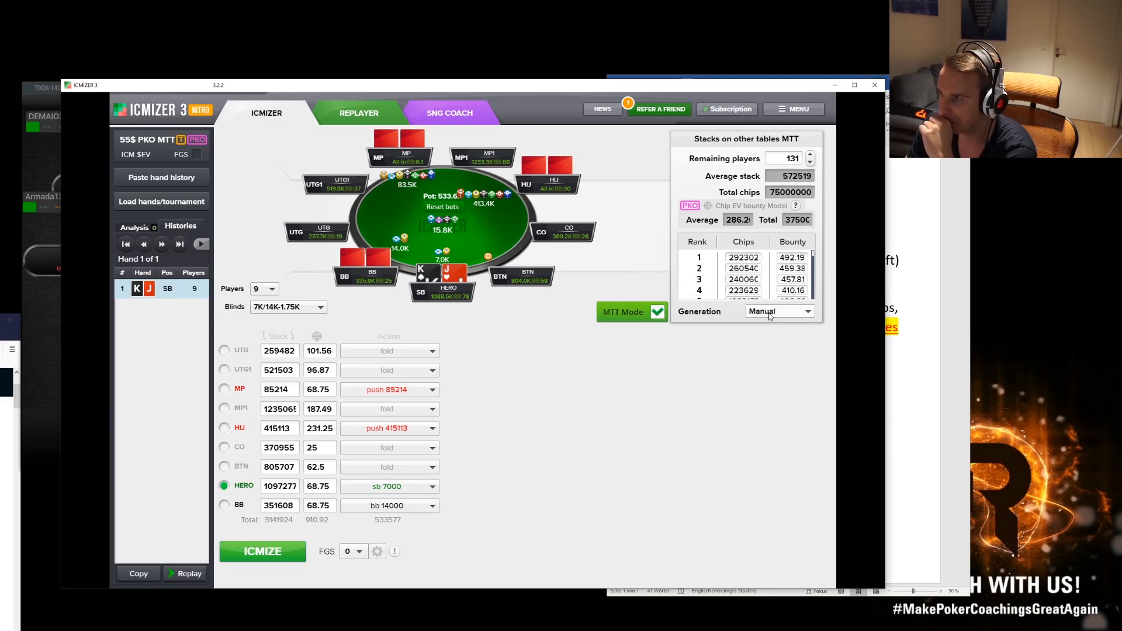
pyautogui.moveTo(805, 257); pyautogui.dragTo(771, 262)
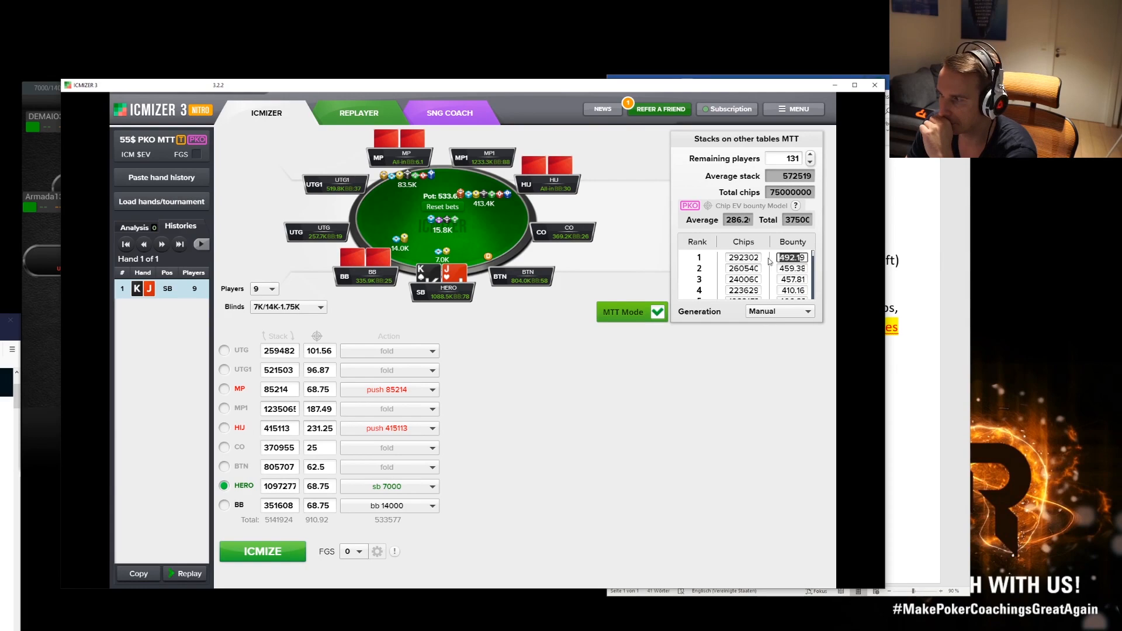
pyautogui.click(753, 257)
pyautogui.click(729, 258)
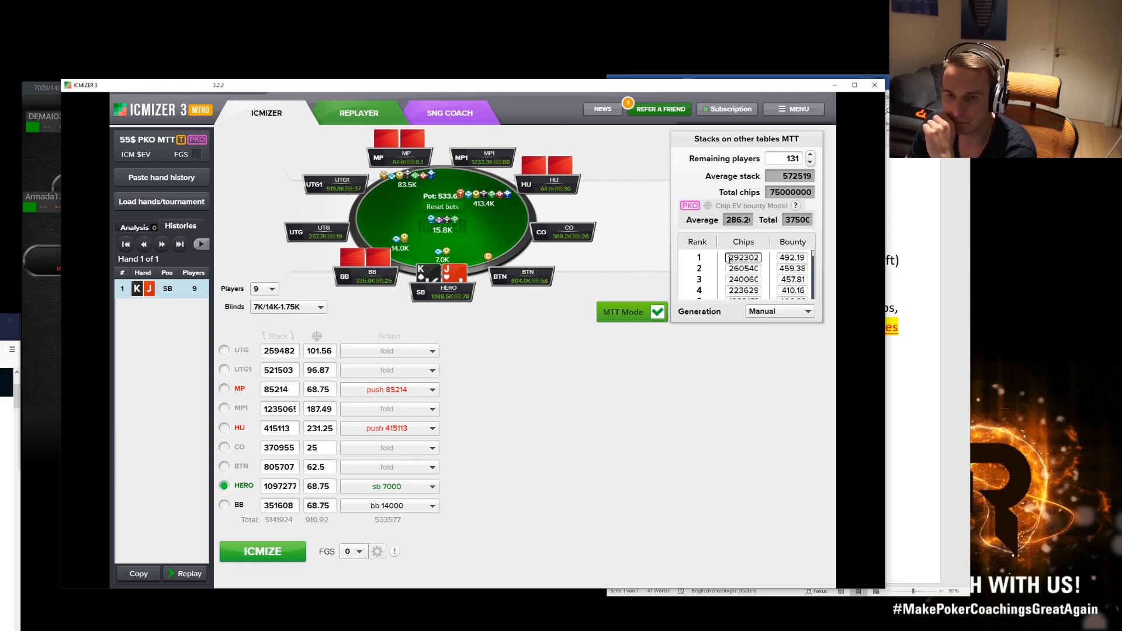
pyautogui.click(764, 312)
pyautogui.click(763, 324)
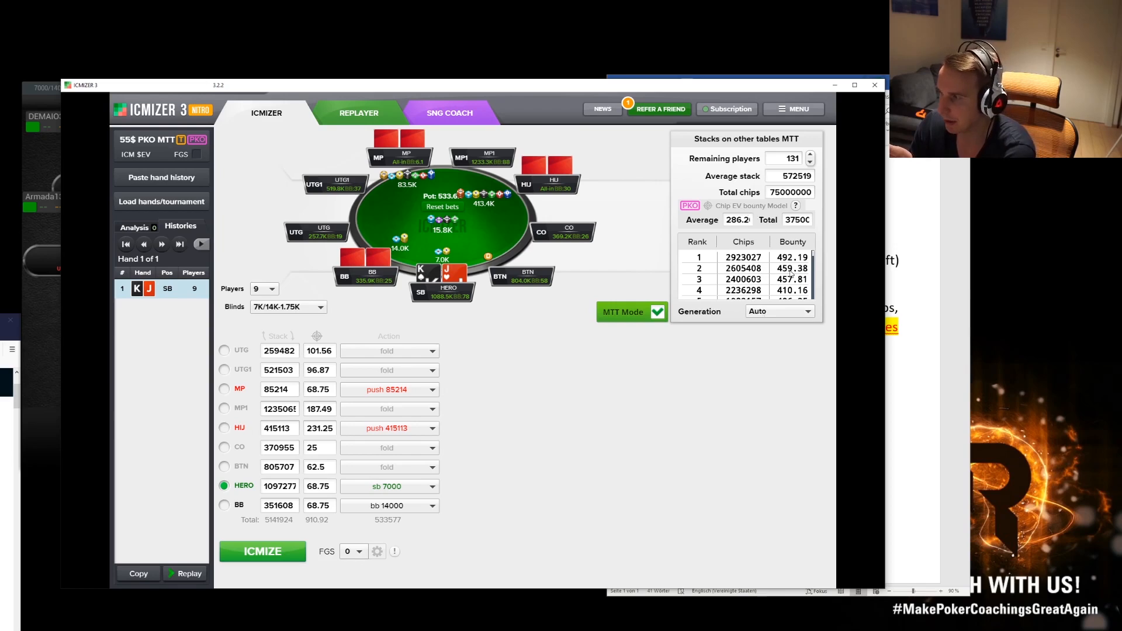
pyautogui.scroll(-4, 812, 252)
pyautogui.scroll(4, 812, 251)
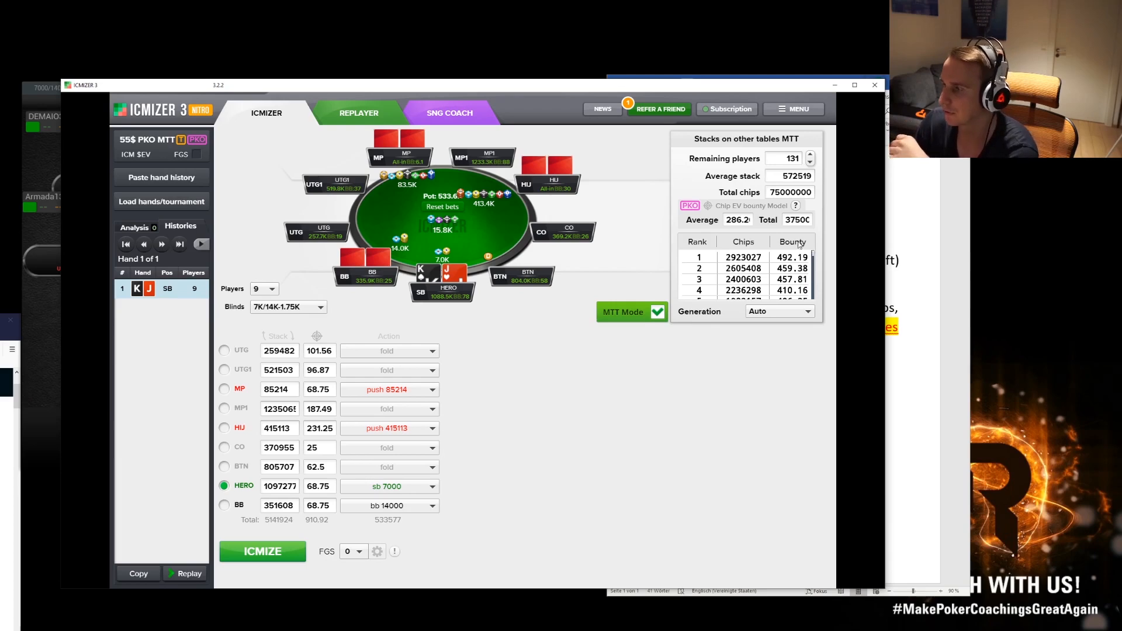
# Select Auto generation for the other tables' stacks and calculate the hand's ranges with ICMIZE.
pyautogui.click(770, 312)
pyautogui.click(772, 325)
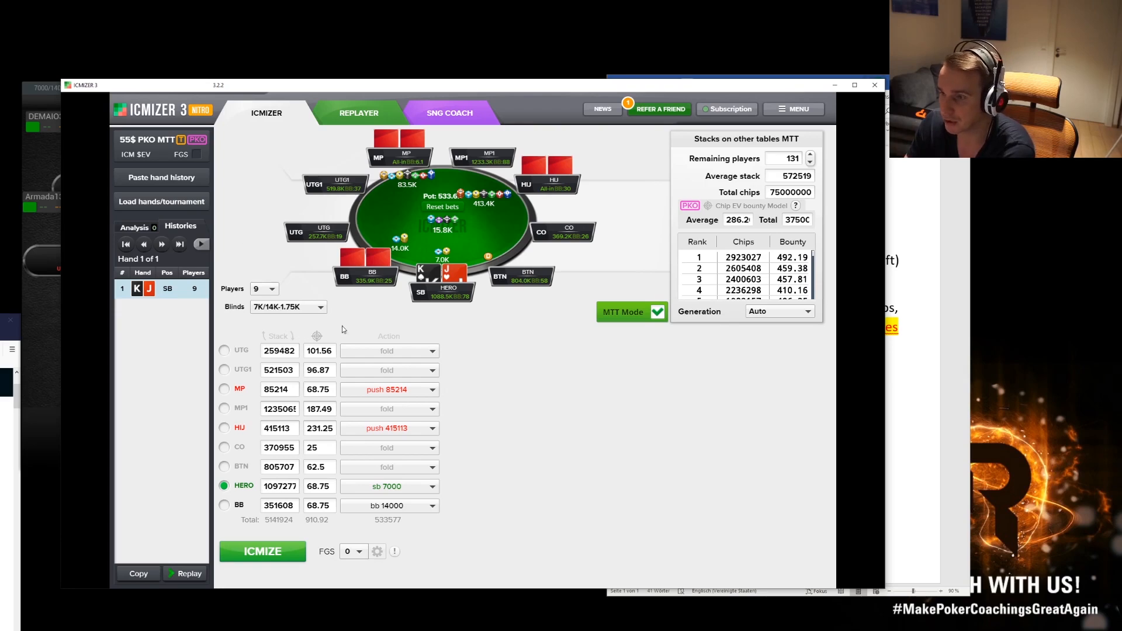
pyautogui.click(275, 552)
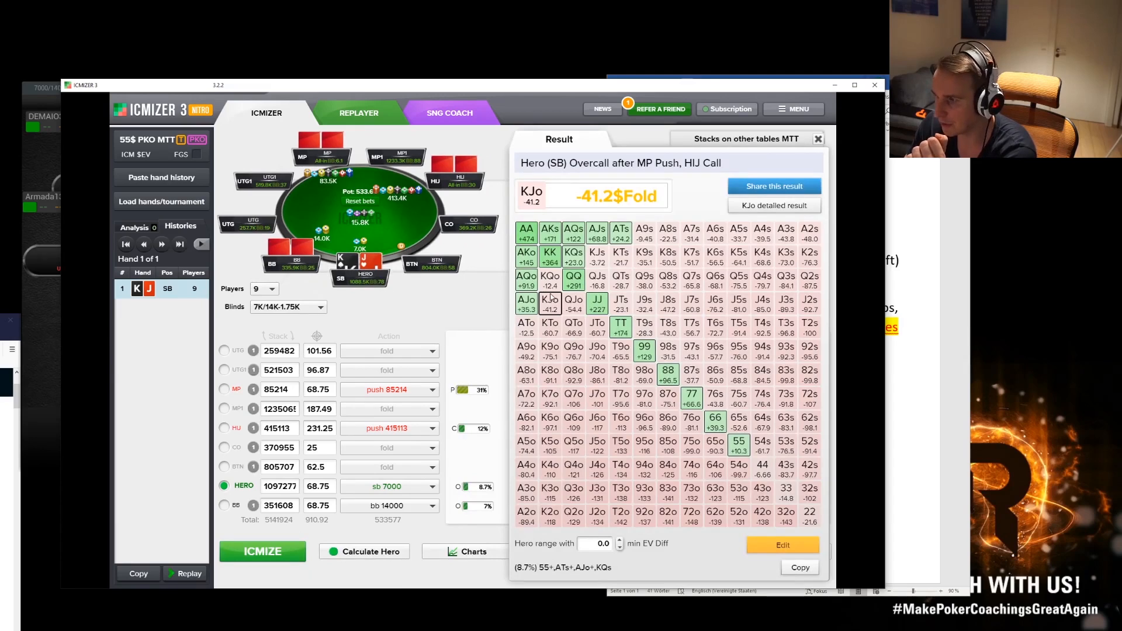
# Open MP's push range for editing, lock it and remove A2o and 22.
pyautogui.click(484, 394)
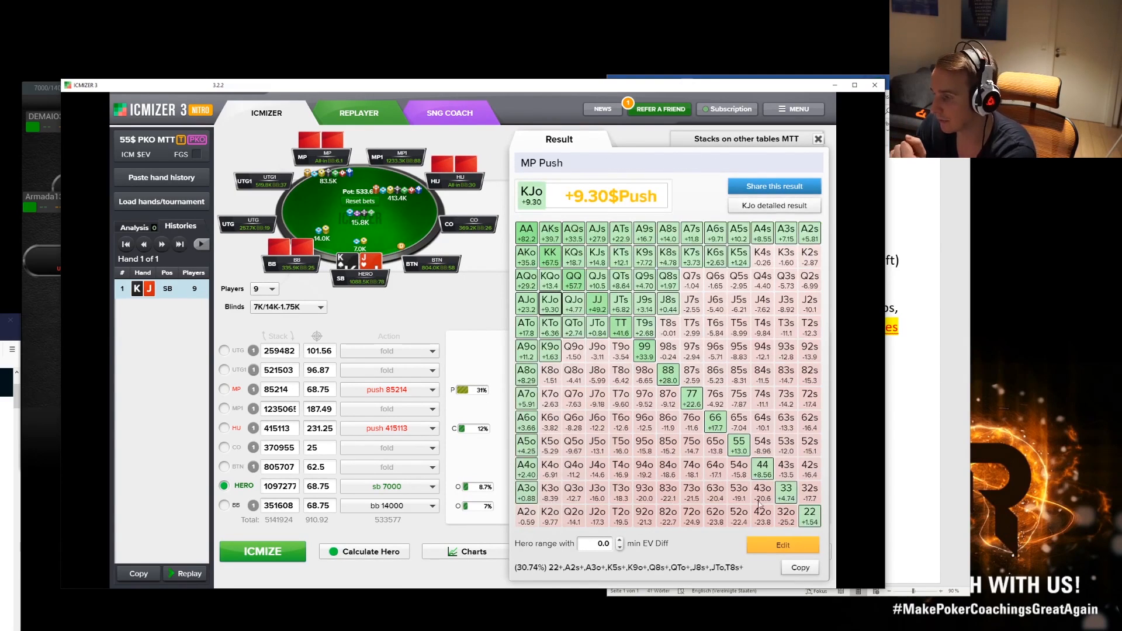
pyautogui.click(768, 543)
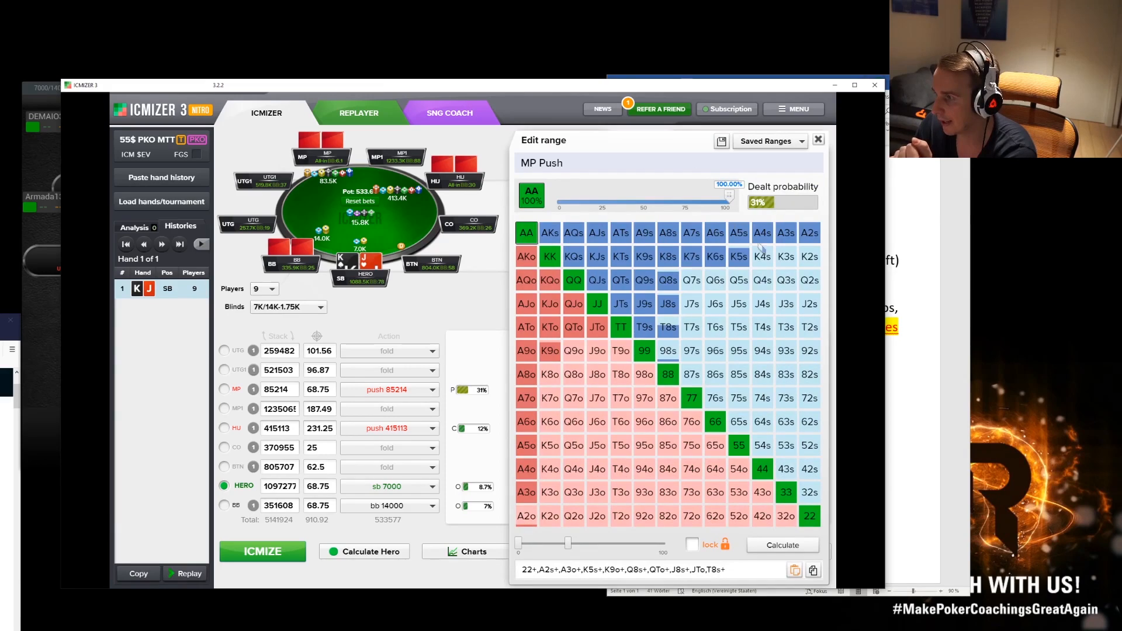
pyautogui.click(528, 518)
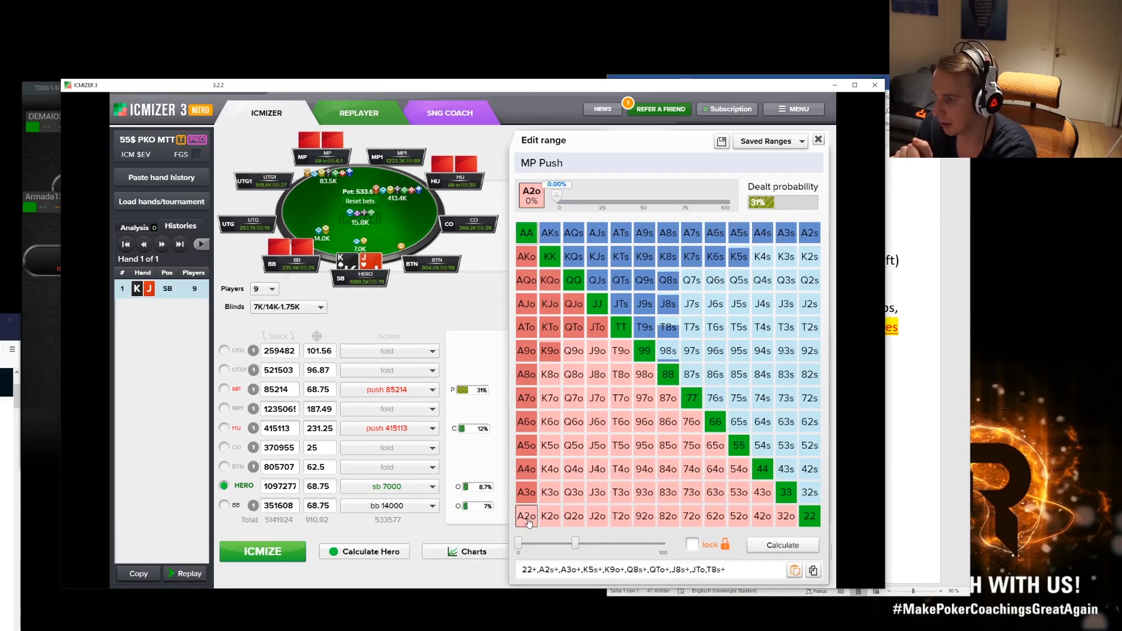
pyautogui.click(692, 544)
pyautogui.click(809, 516)
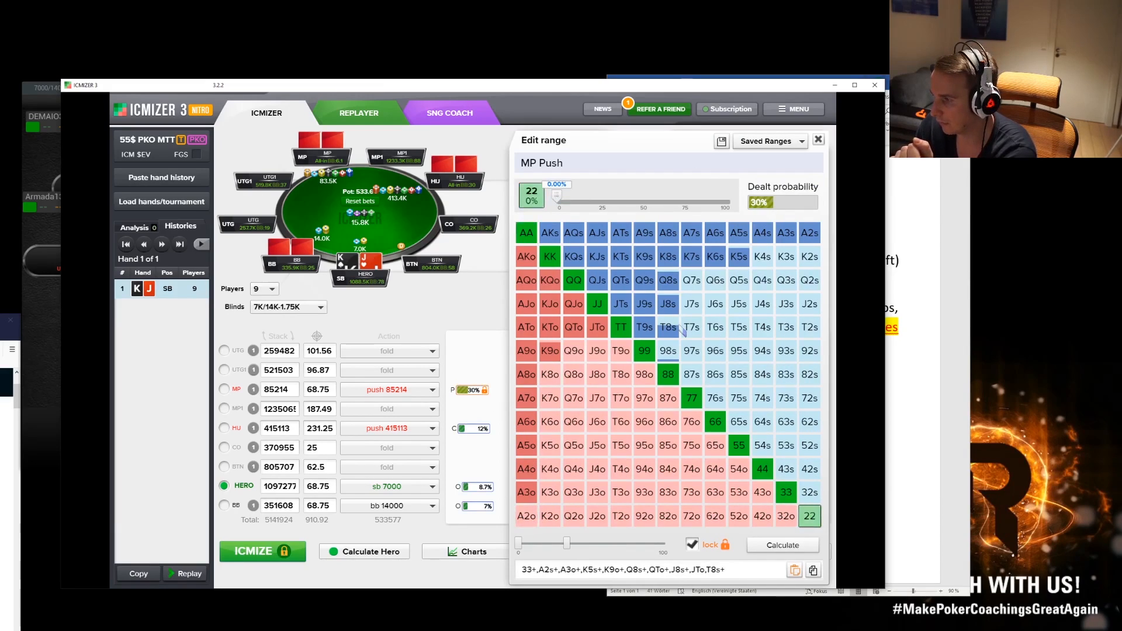
# Remove T8s, J8s, Q8s, K5s, K6s, 98s, JTo and K9o from MP's push range and leave the range editor.
pyautogui.click(668, 327)
pyautogui.click(668, 304)
pyautogui.click(668, 280)
pyautogui.click(739, 257)
pyautogui.click(715, 256)
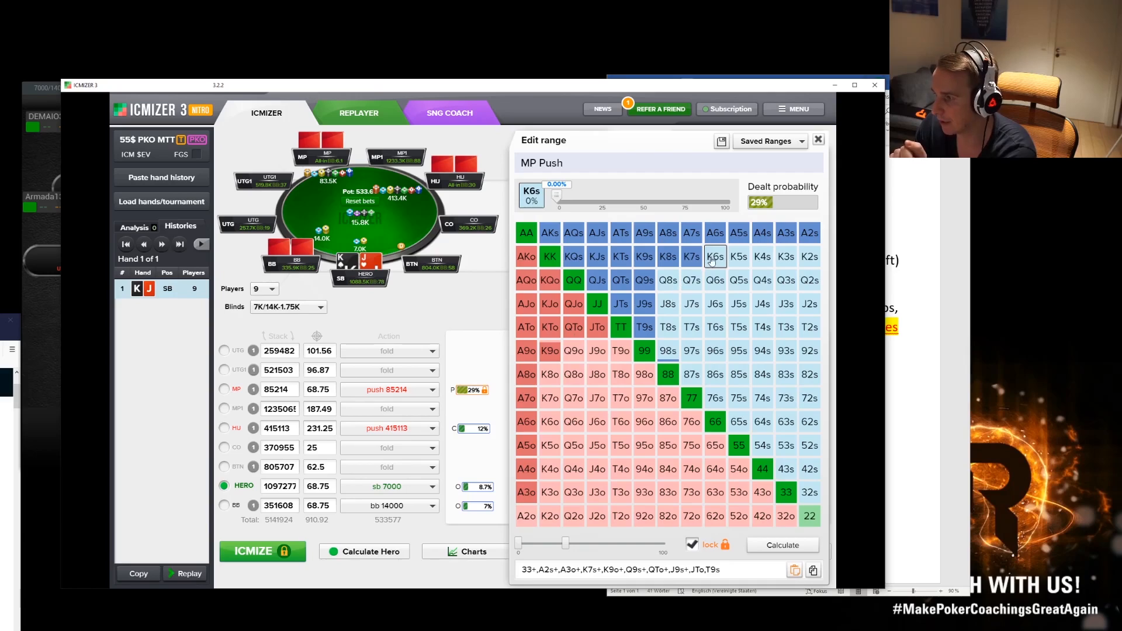
pyautogui.click(671, 354)
pyautogui.click(672, 354)
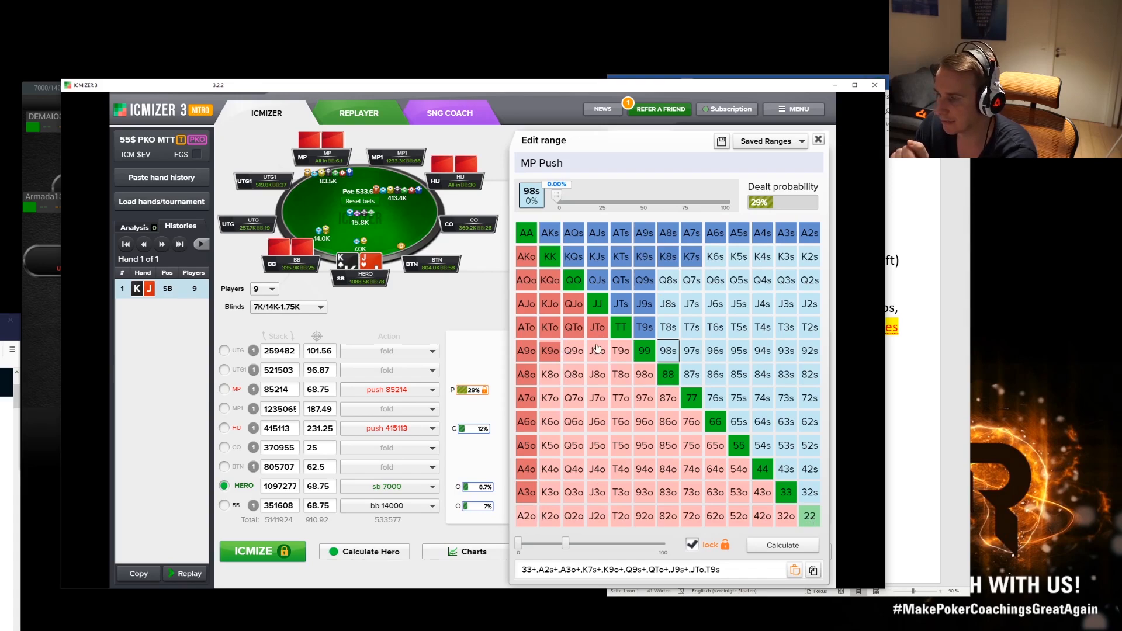
pyautogui.click(550, 351)
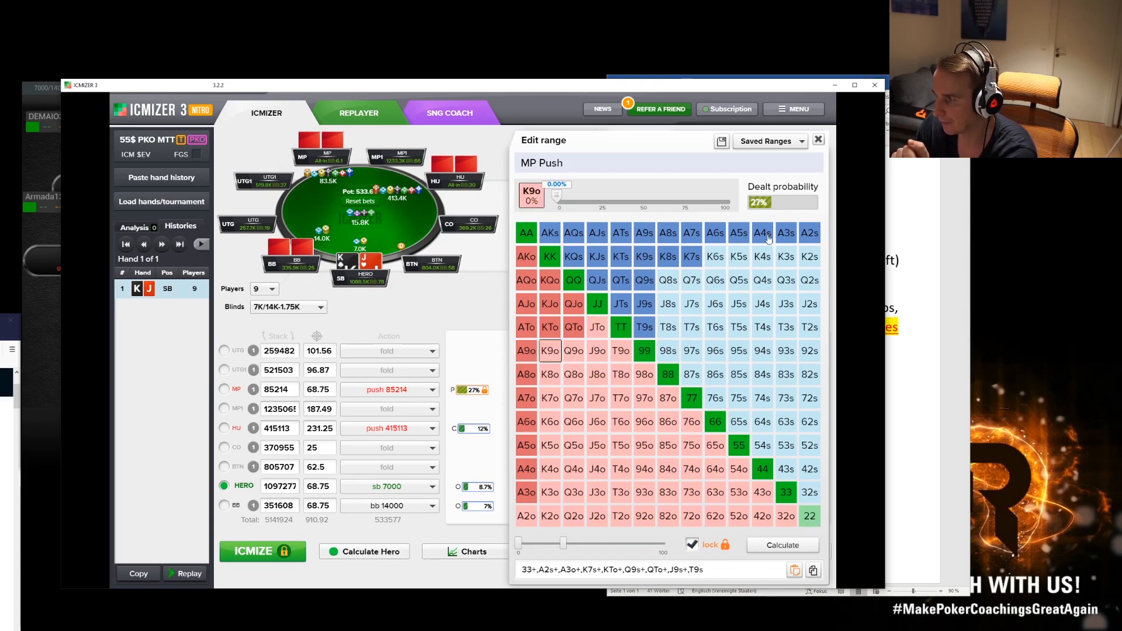
pyautogui.click(819, 139)
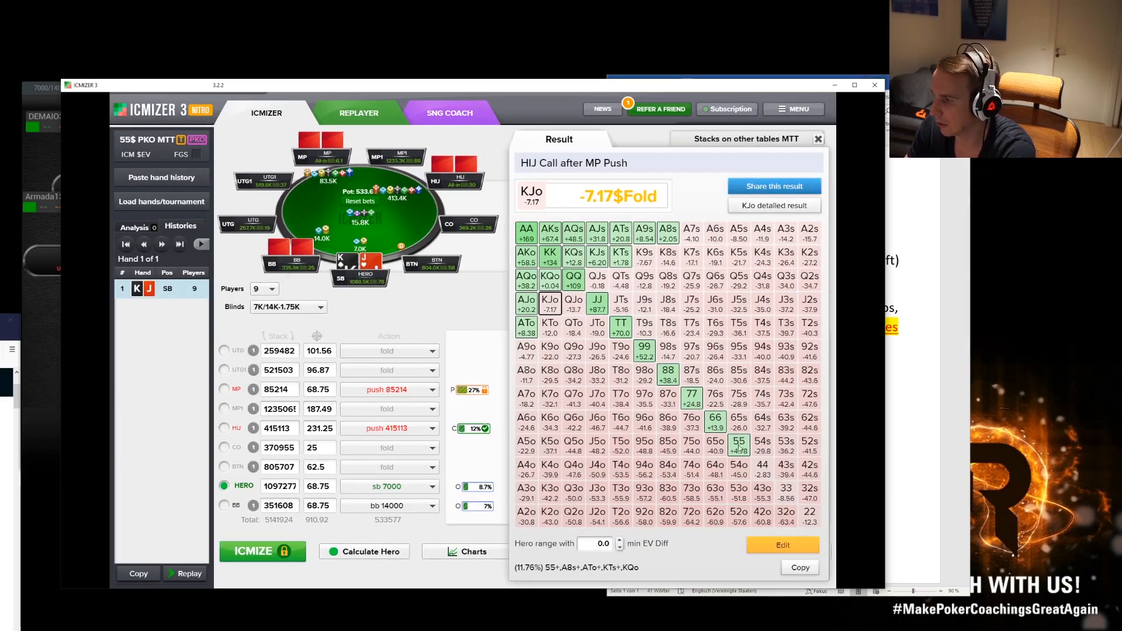
# Edit the HIJ call range after the MP push, adding A7s, KJo, QJs, 44, QTs and JTs.
pyautogui.click(772, 546)
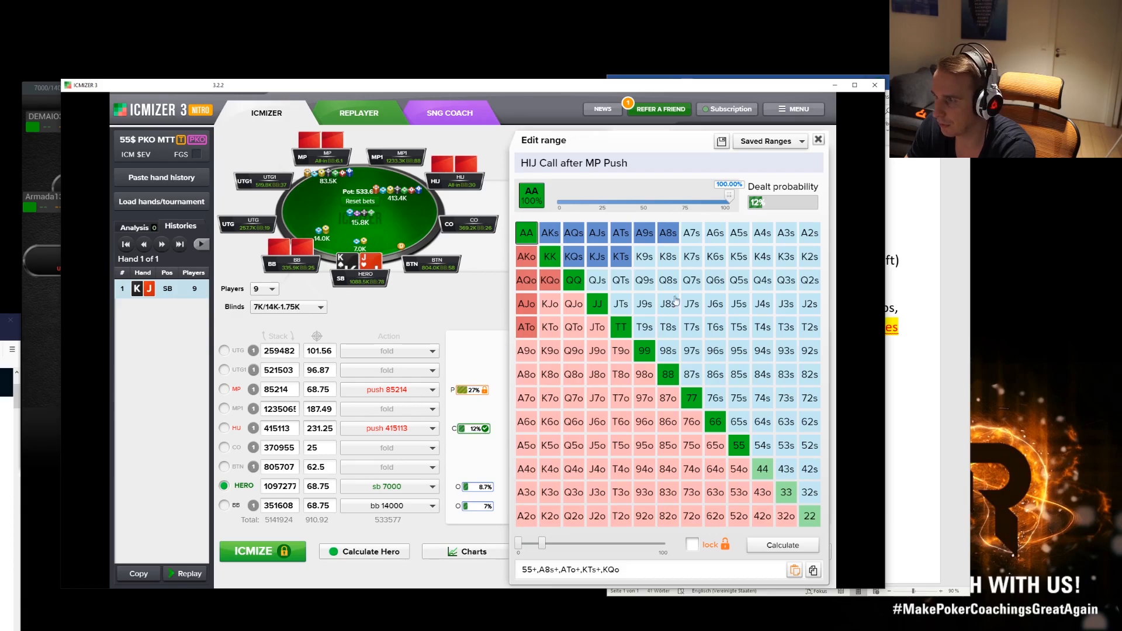
pyautogui.click(691, 238)
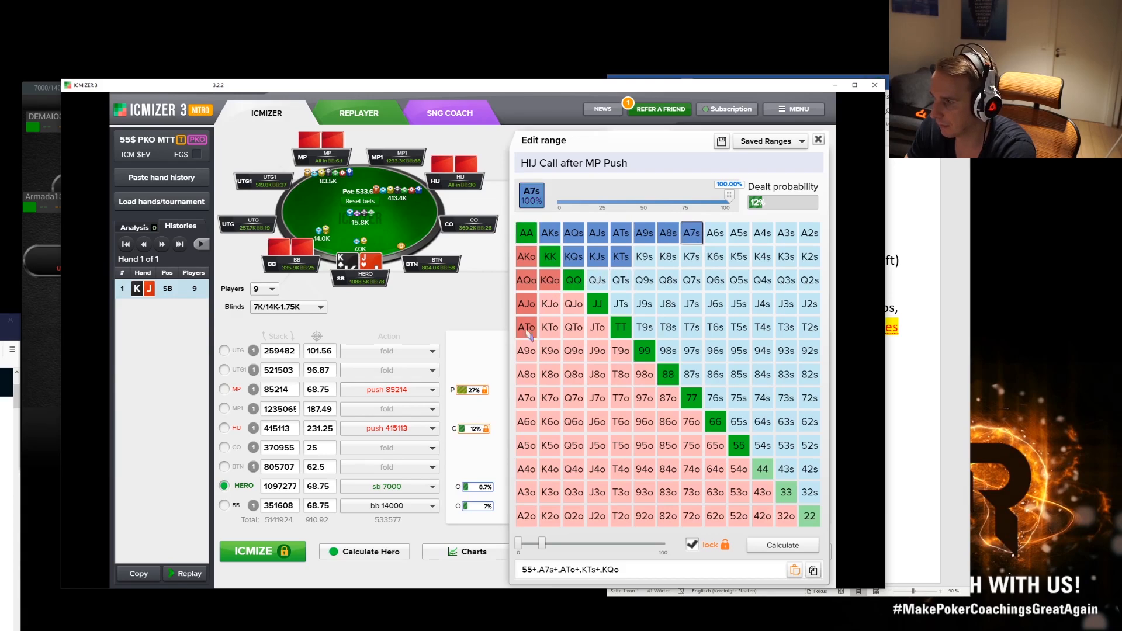
pyautogui.click(548, 309)
pyautogui.click(598, 282)
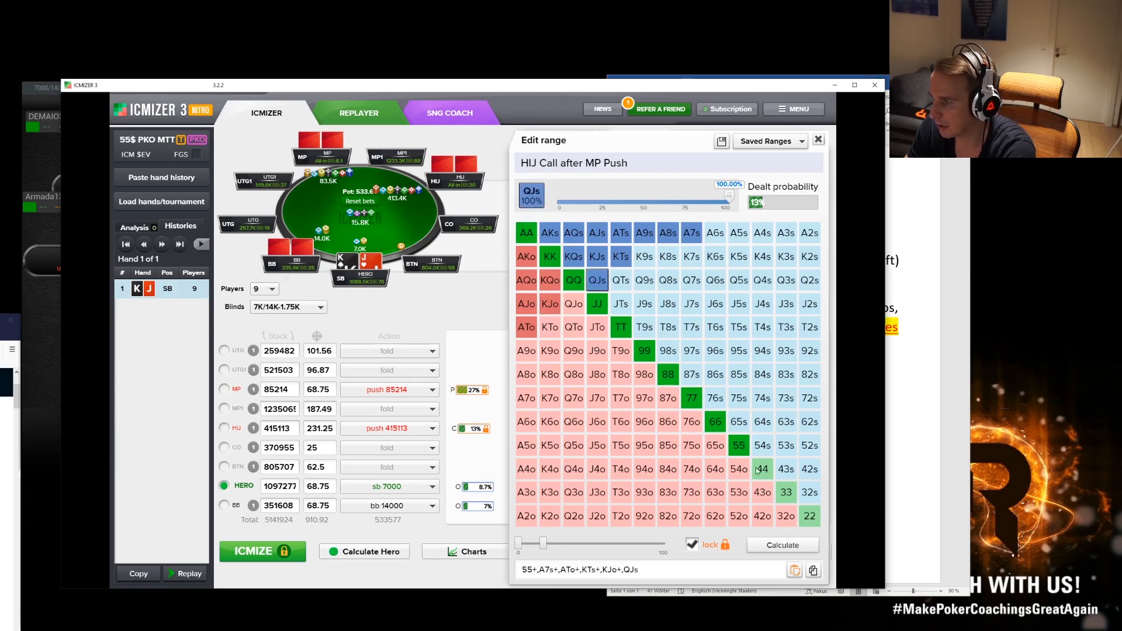
pyautogui.click(761, 469)
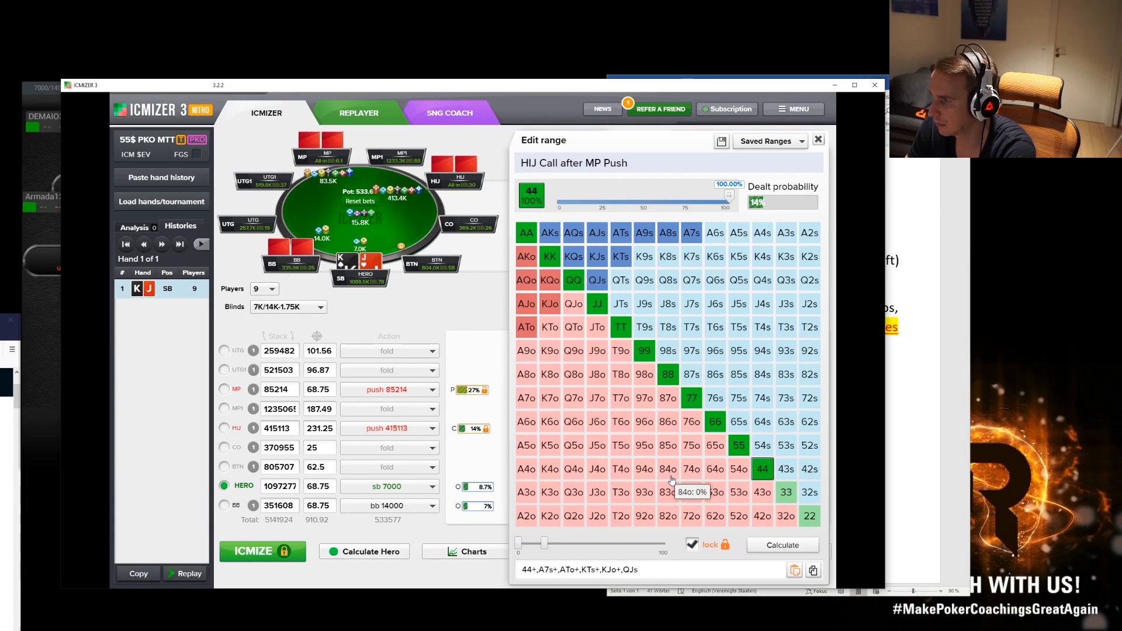
pyautogui.click(619, 286)
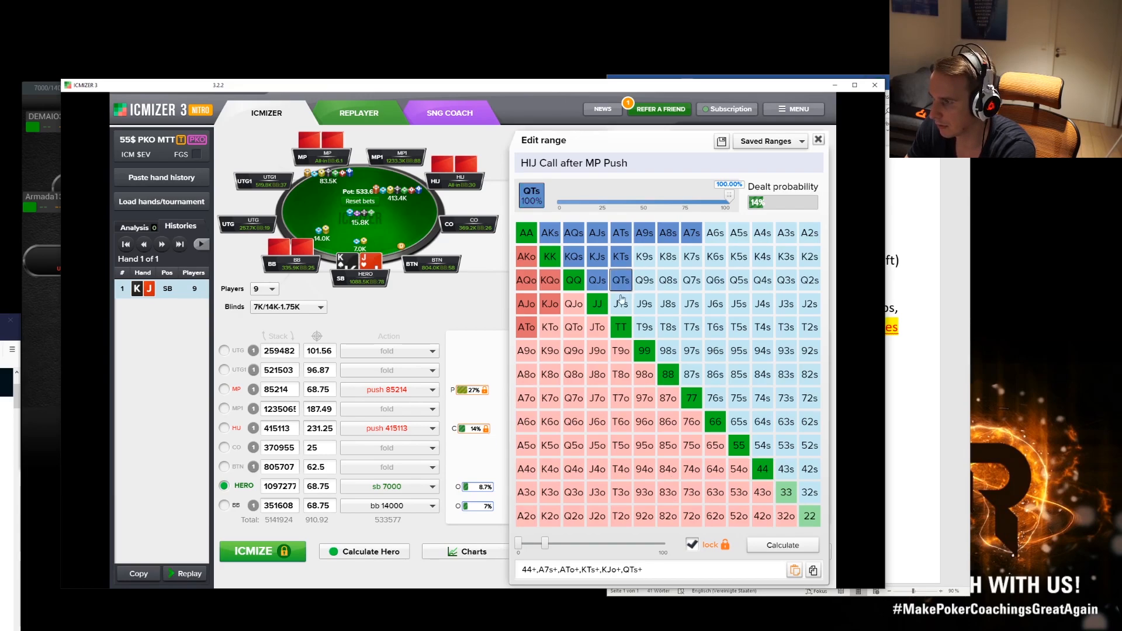
pyautogui.click(621, 303)
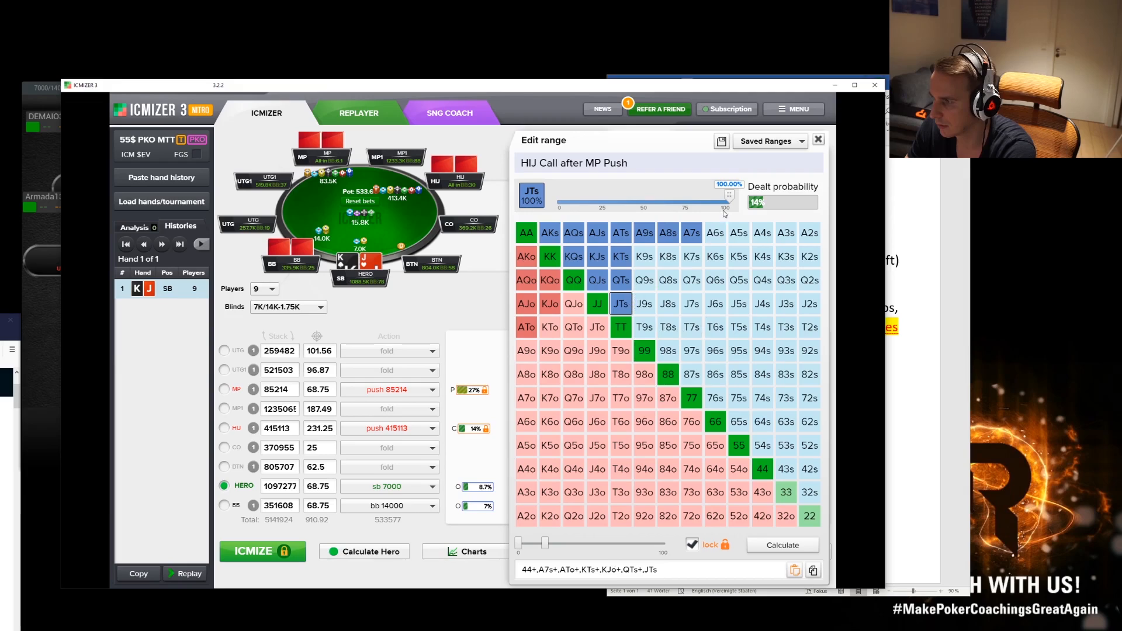
pyautogui.moveTo(729, 194); pyautogui.dragTo(639, 199)
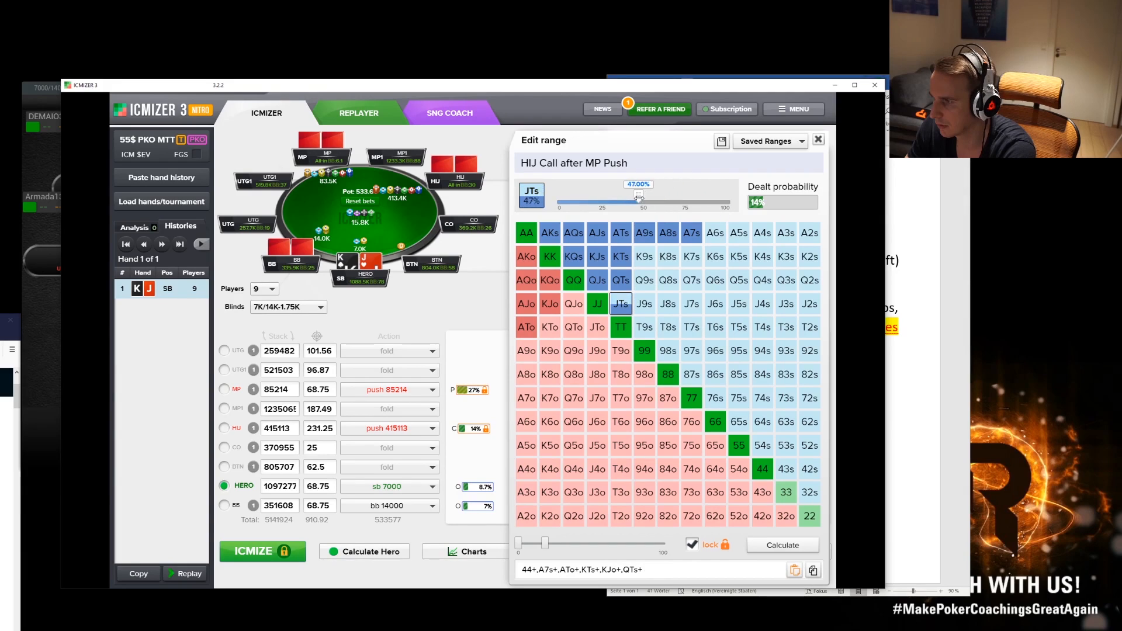
pyautogui.click(620, 279)
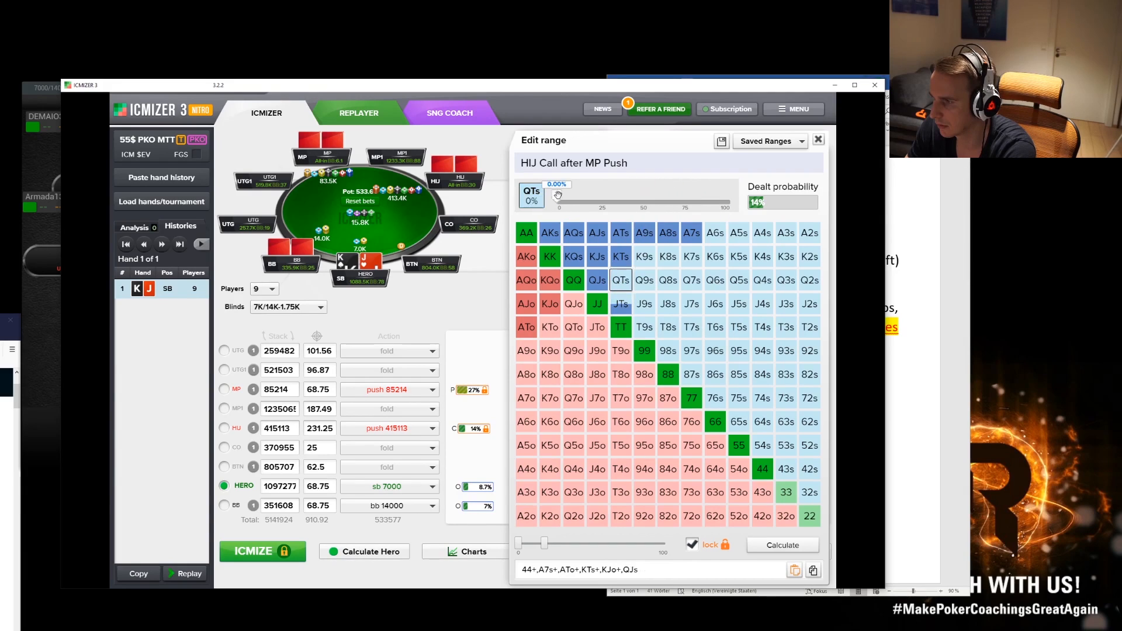
pyautogui.moveTo(556, 197); pyautogui.dragTo(727, 201)
pyautogui.click(620, 305)
pyautogui.click(608, 305)
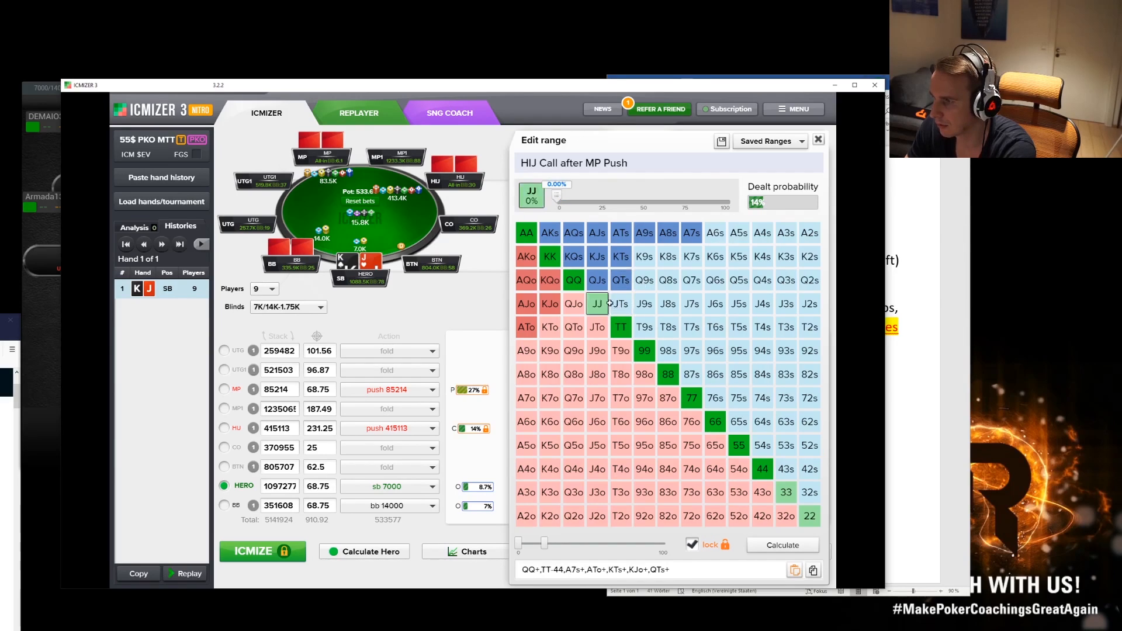
pyautogui.click(614, 307)
pyautogui.click(603, 310)
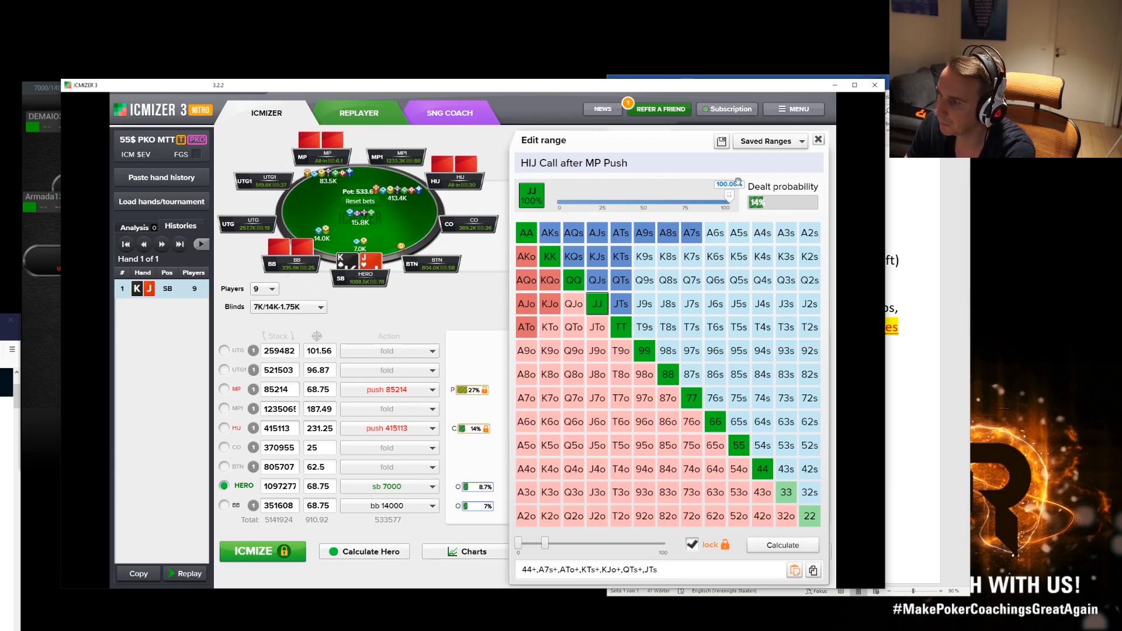
pyautogui.moveTo(729, 194)
pyautogui.mouseDown()
pyautogui.moveTo(608, 196)
pyautogui.moveTo(729, 198)
pyautogui.mouseUp()
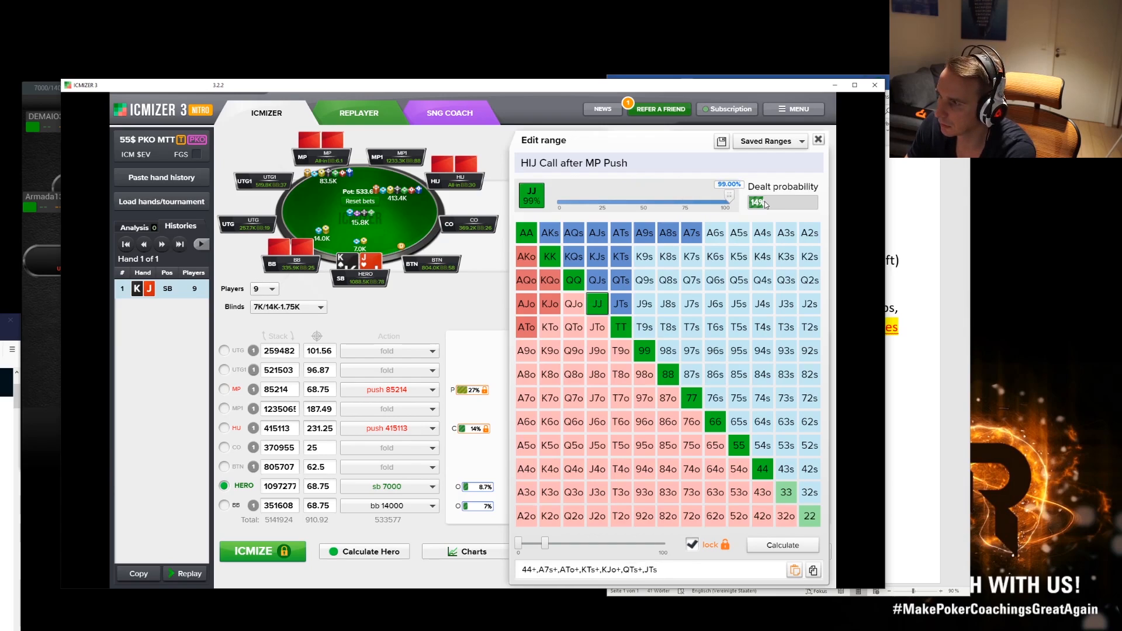
# Set the frequency of JTs to 50% and of QTs to 51% in the HIJ call range.
pyautogui.click(621, 304)
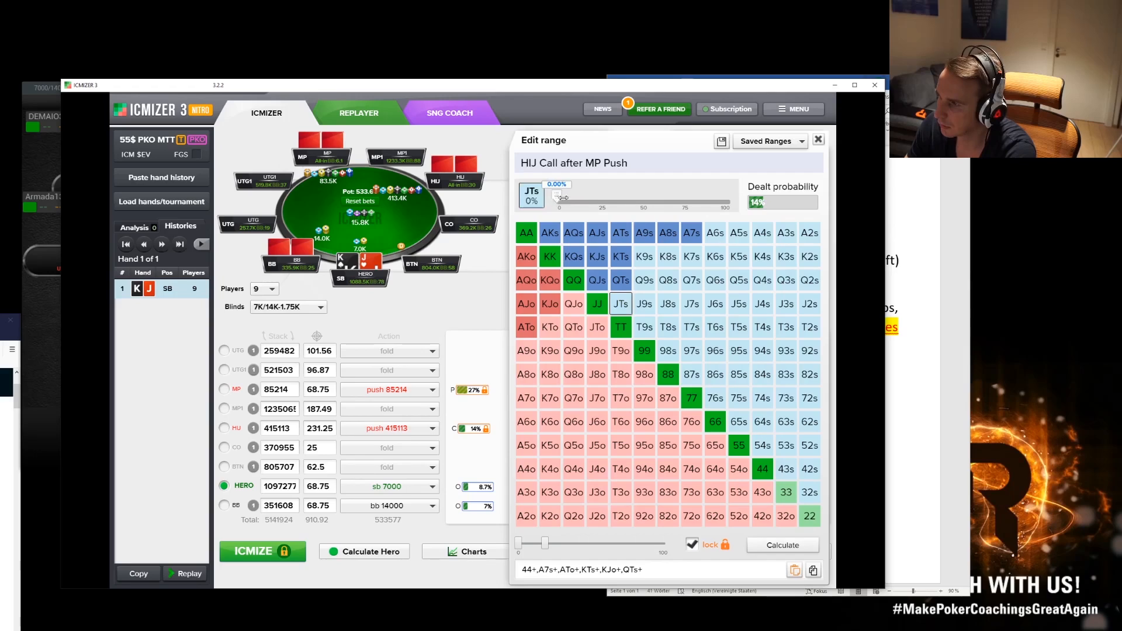
pyautogui.moveTo(556, 197); pyautogui.dragTo(645, 196)
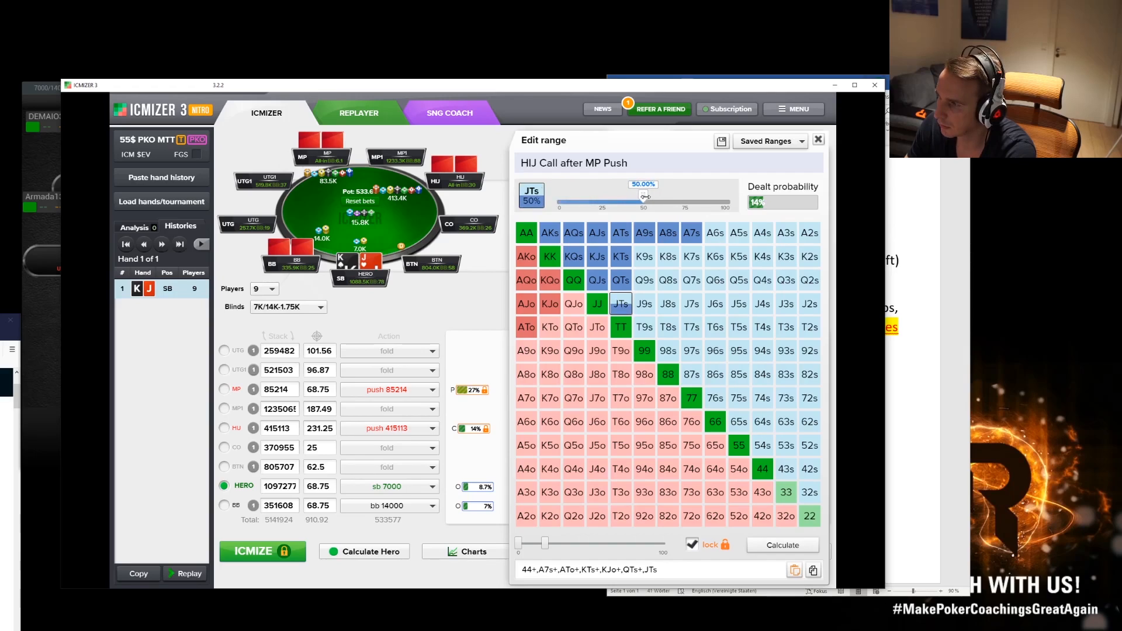
pyautogui.click(621, 280)
pyautogui.moveTo(556, 197); pyautogui.dragTo(641, 193)
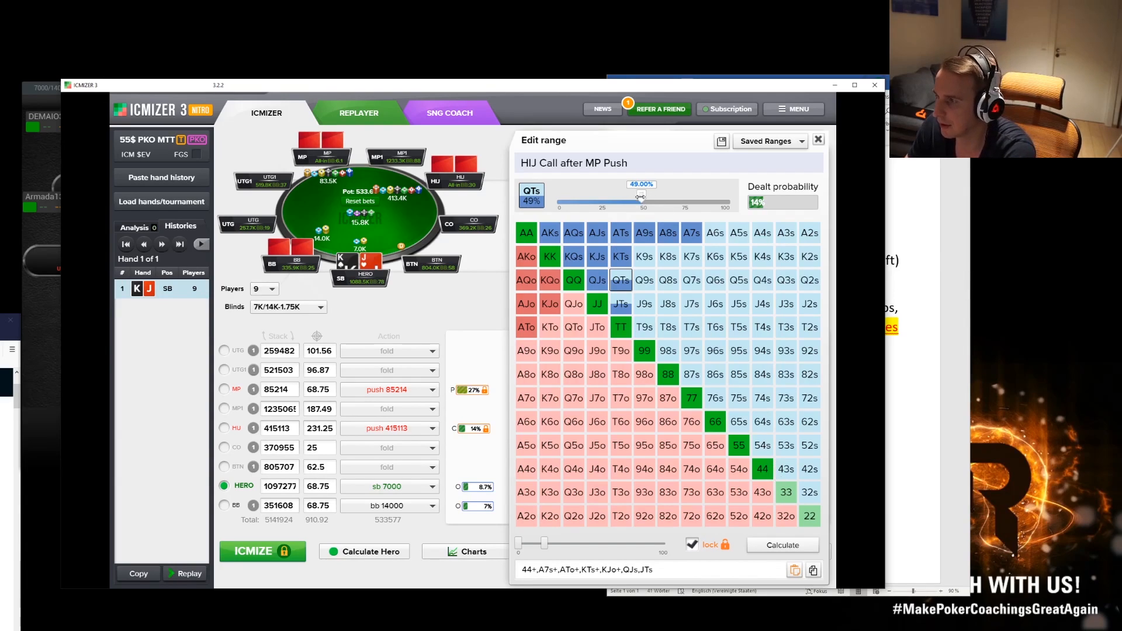
pyautogui.moveTo(642, 196); pyautogui.dragTo(644, 197)
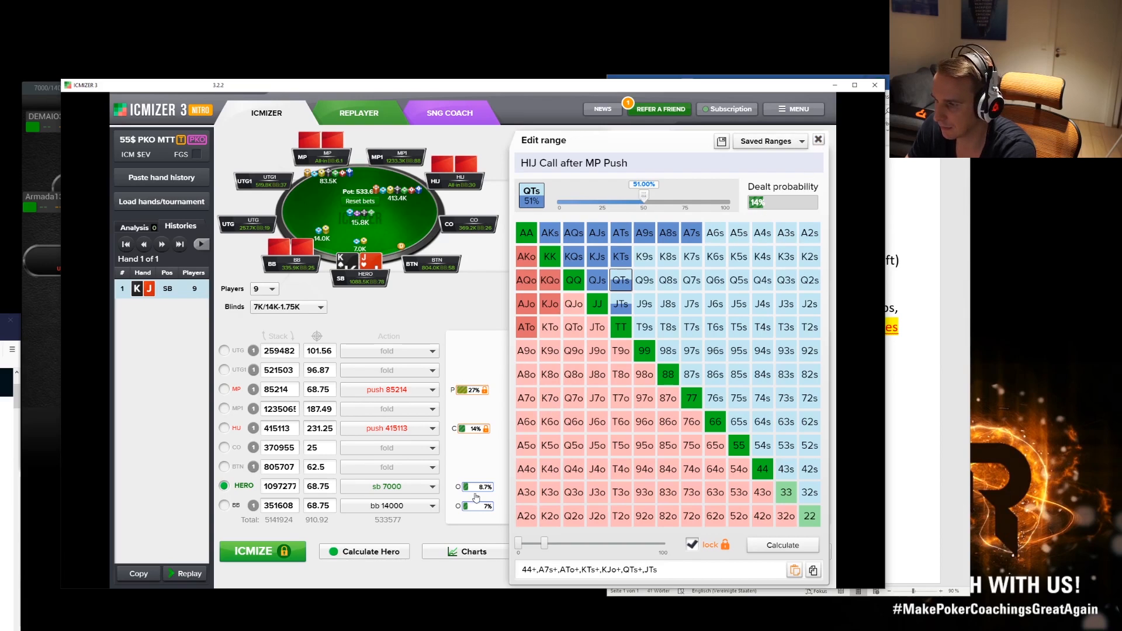
# Narrow BB's overcall range to 99+, AJs+ and AQo+ by removing 66, 77, 88, ATs, AJo and KQs, and close the editor.
pyautogui.click(263, 551)
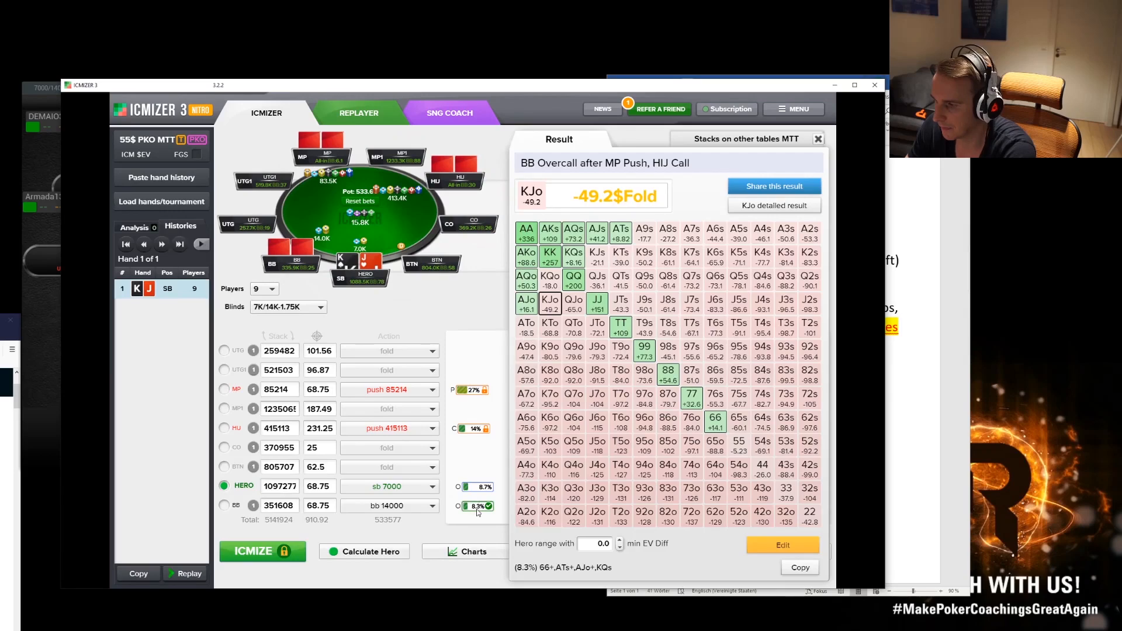
pyautogui.click(791, 543)
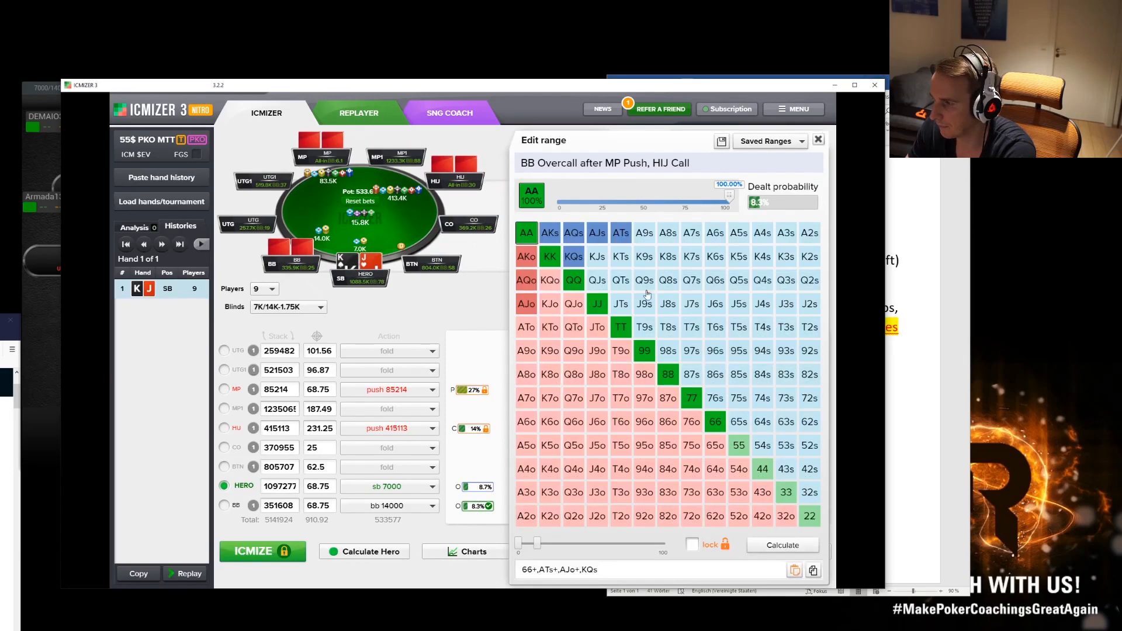
pyautogui.click(707, 417)
pyautogui.click(692, 399)
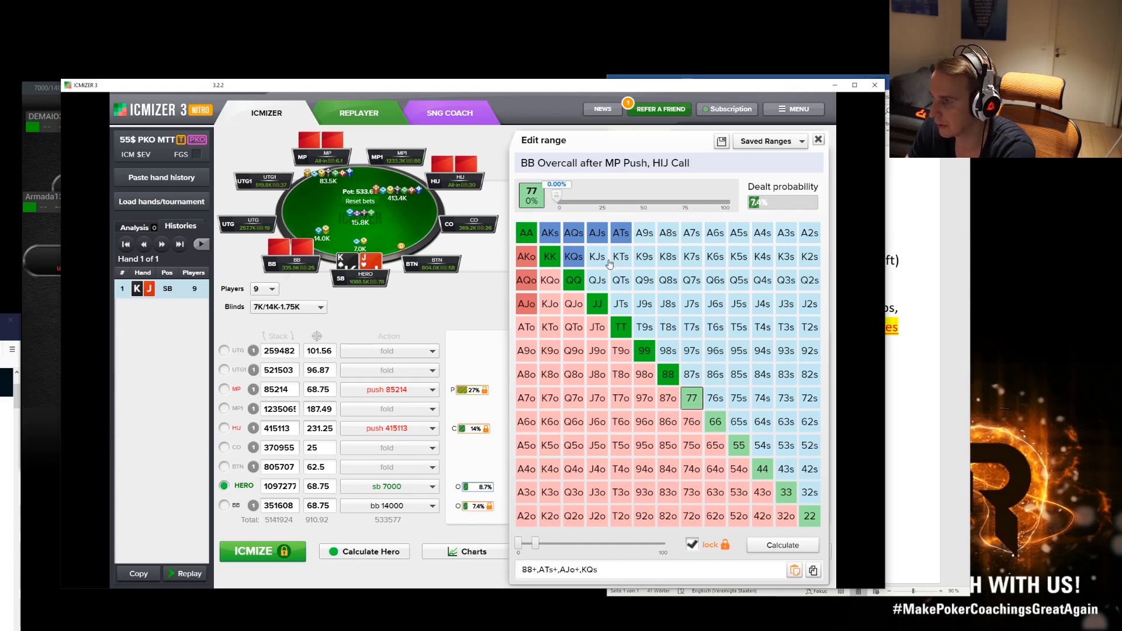
pyautogui.click(624, 234)
pyautogui.click(527, 304)
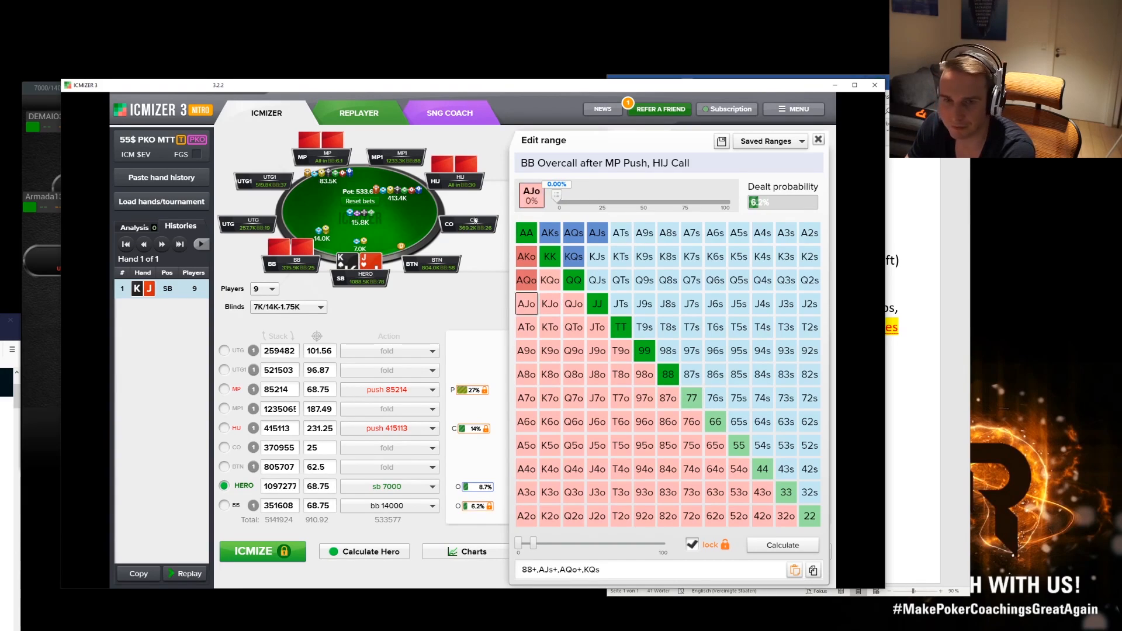
pyautogui.click(573, 257)
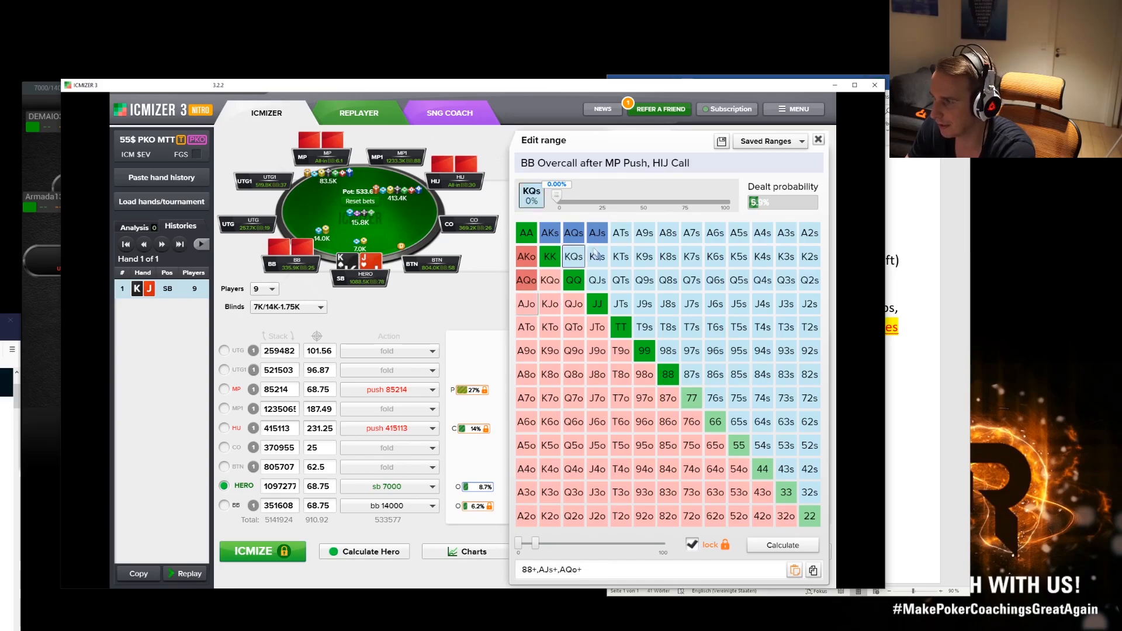
pyautogui.click(669, 375)
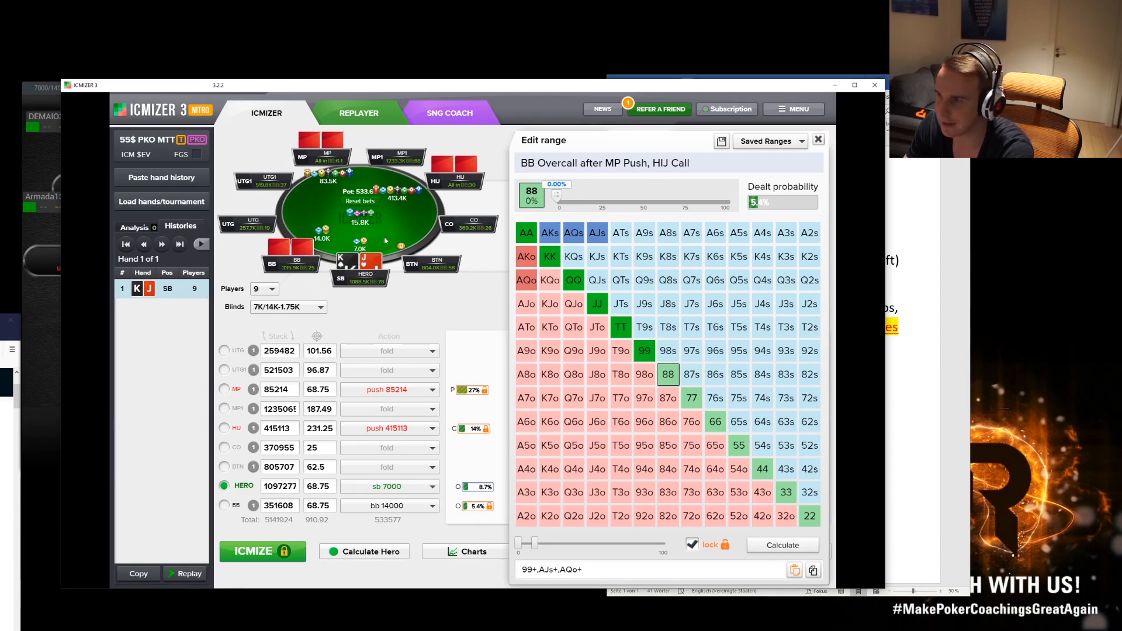
pyautogui.click(819, 140)
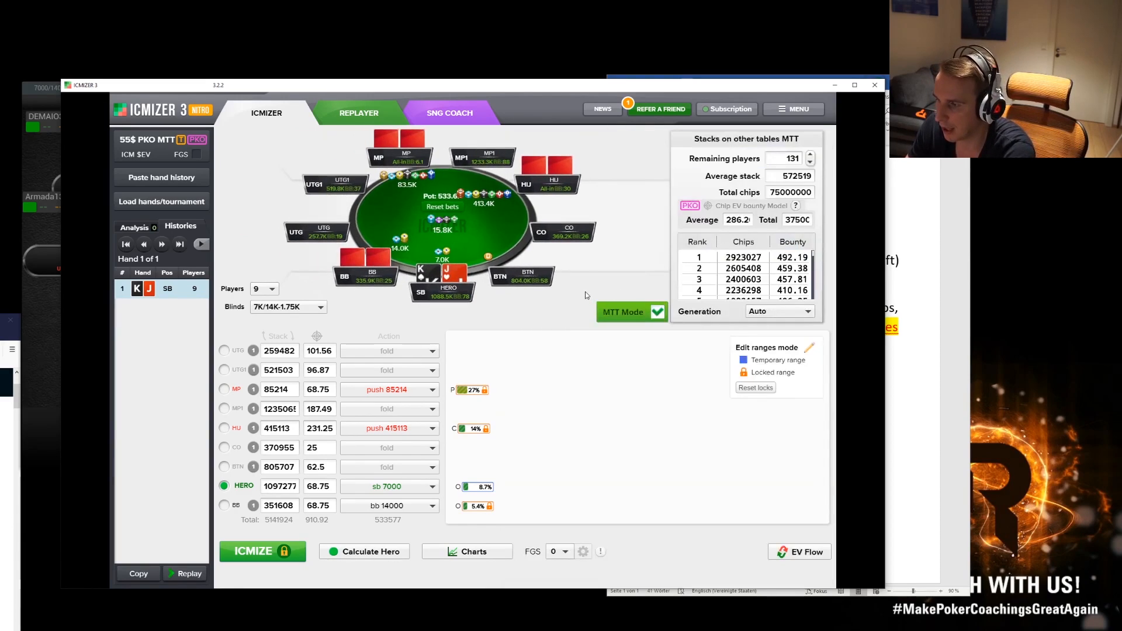
# Recalculate Hero's overcall with the locked ranges and check the HIJ call range after the MP push.
pyautogui.click(282, 544)
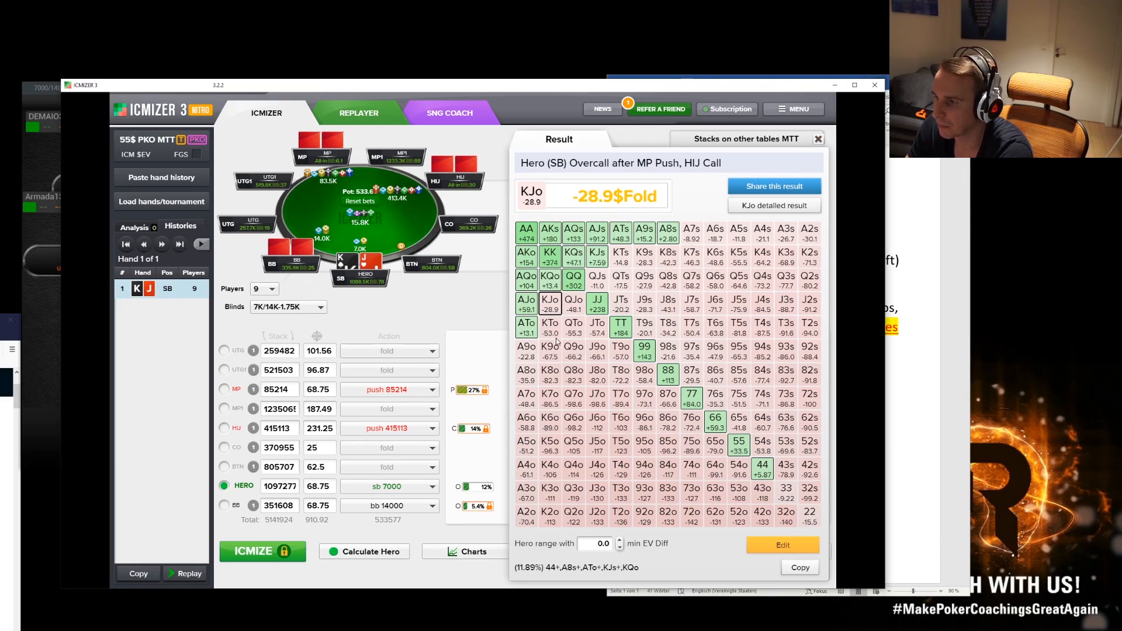
pyautogui.click(477, 430)
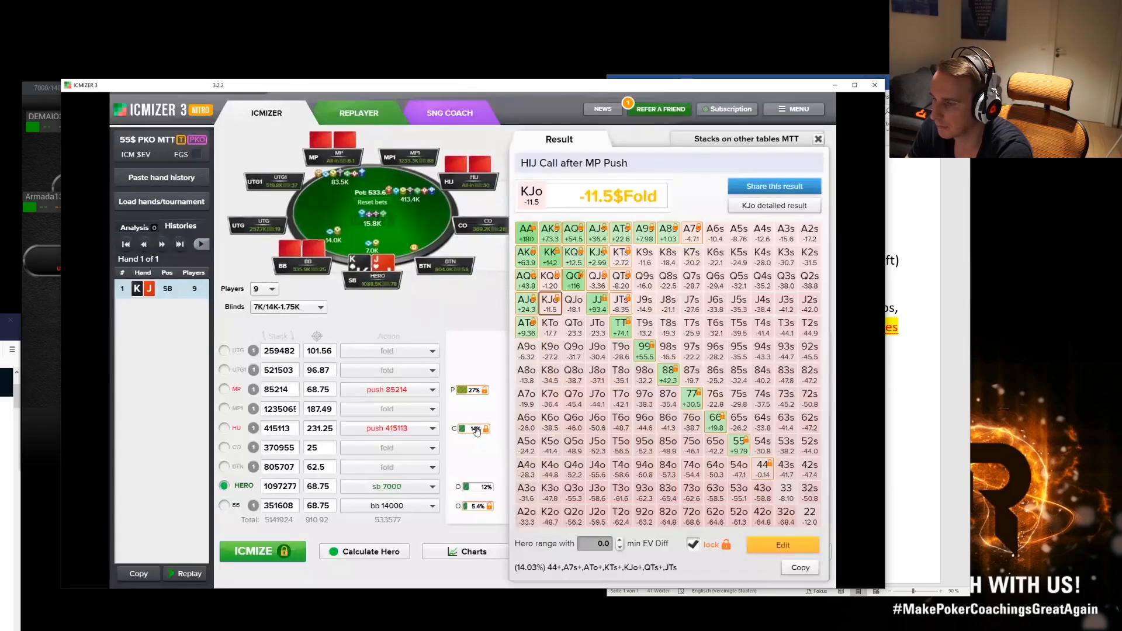
pyautogui.click(798, 544)
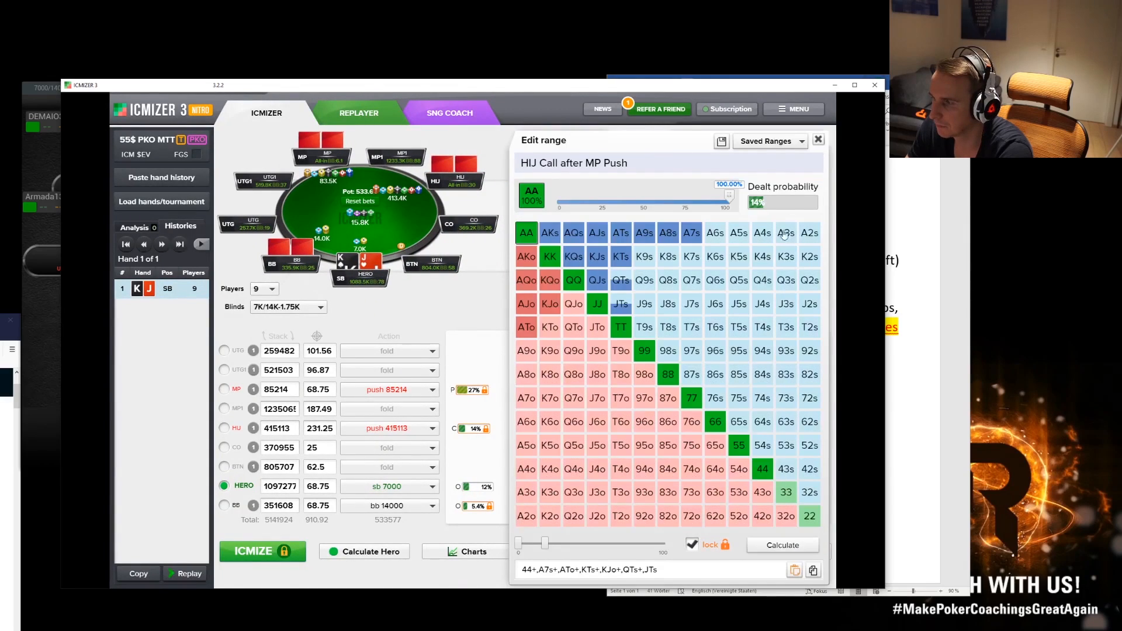
pyautogui.click(818, 140)
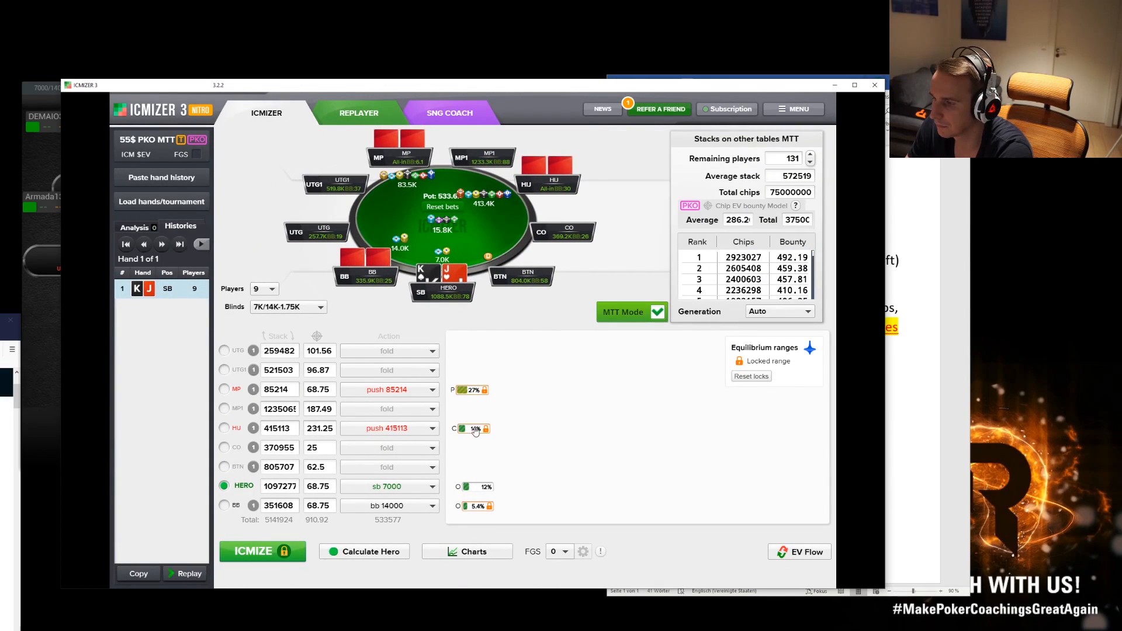
pyautogui.moveTo(476, 431)
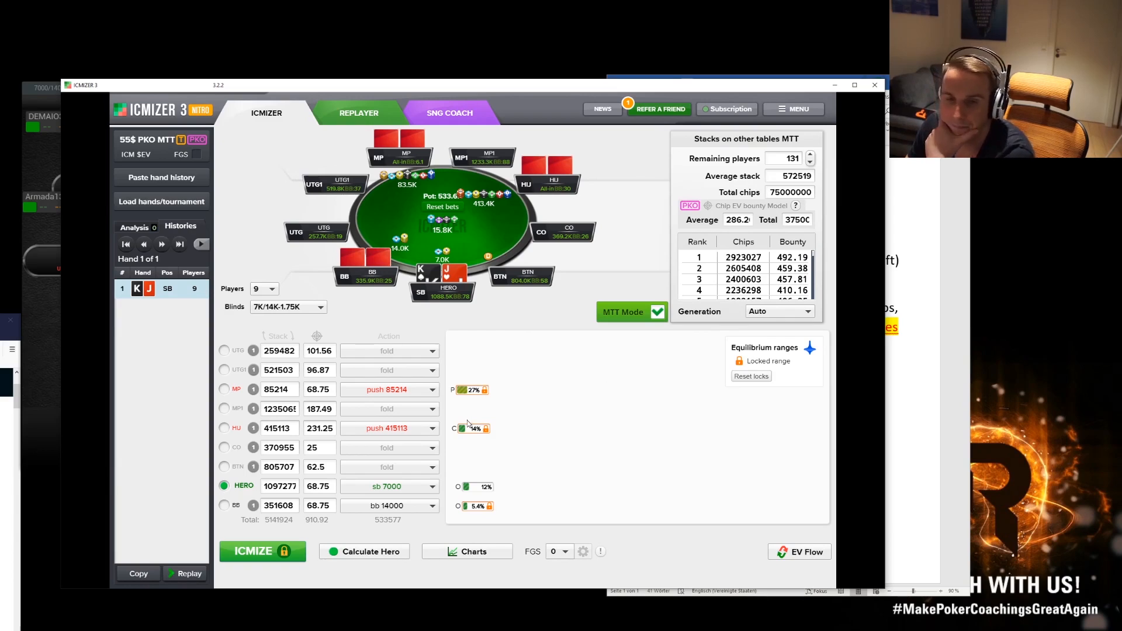
# Edit the HIJ call range, setting QTs and JTs to 100% and adding QJo at 49%.
pyautogui.click(472, 429)
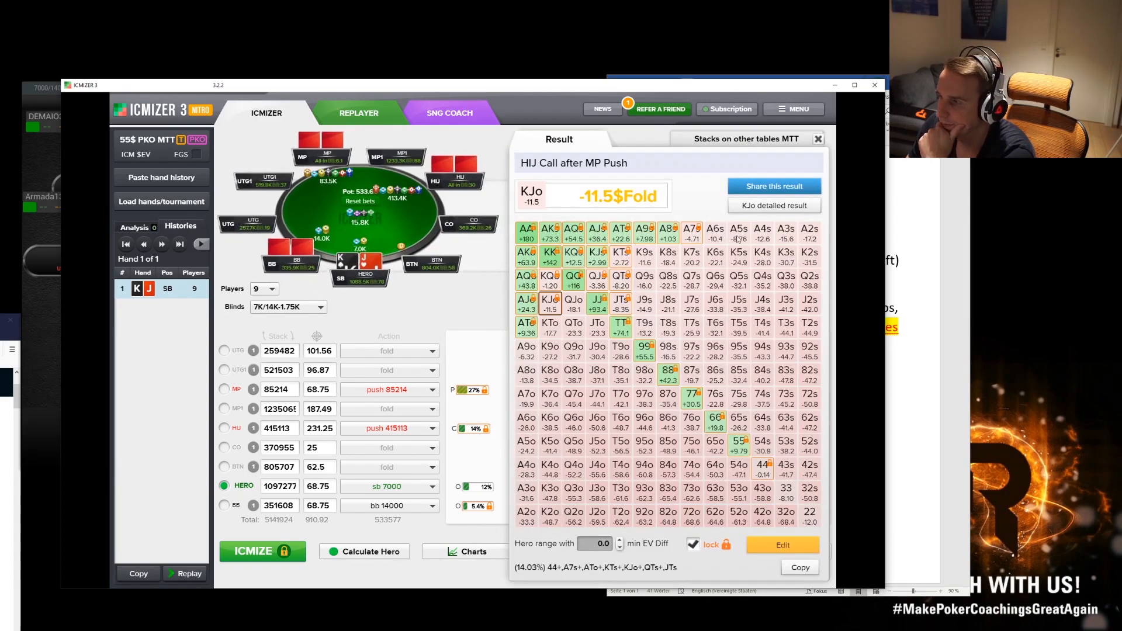
pyautogui.click(778, 543)
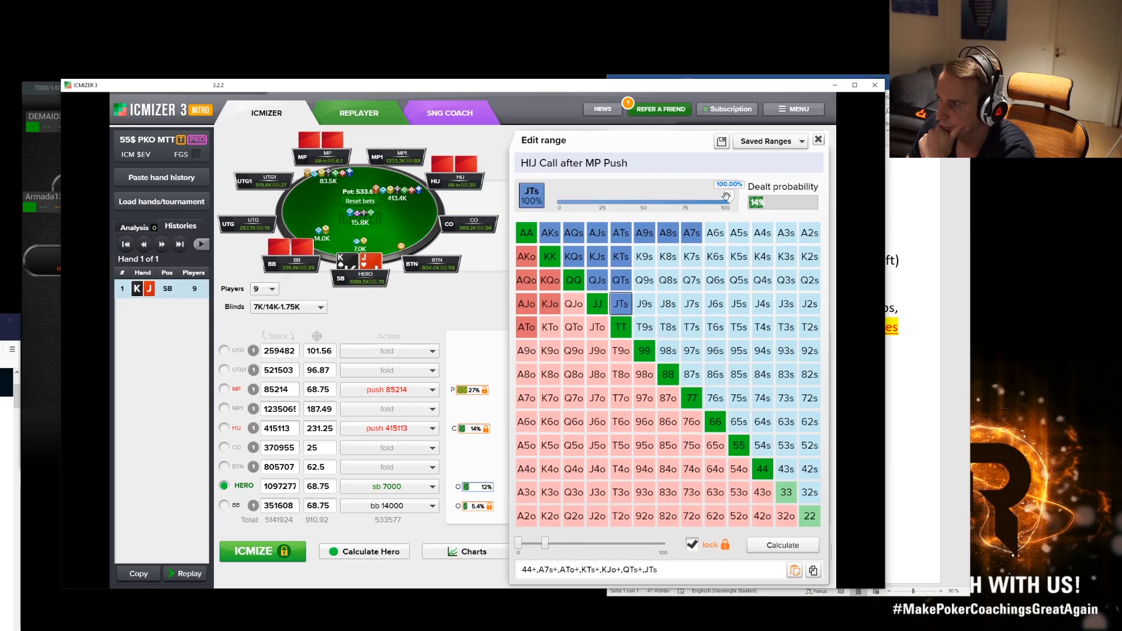
pyautogui.moveTo(729, 195); pyautogui.dragTo(641, 199)
pyautogui.click(574, 304)
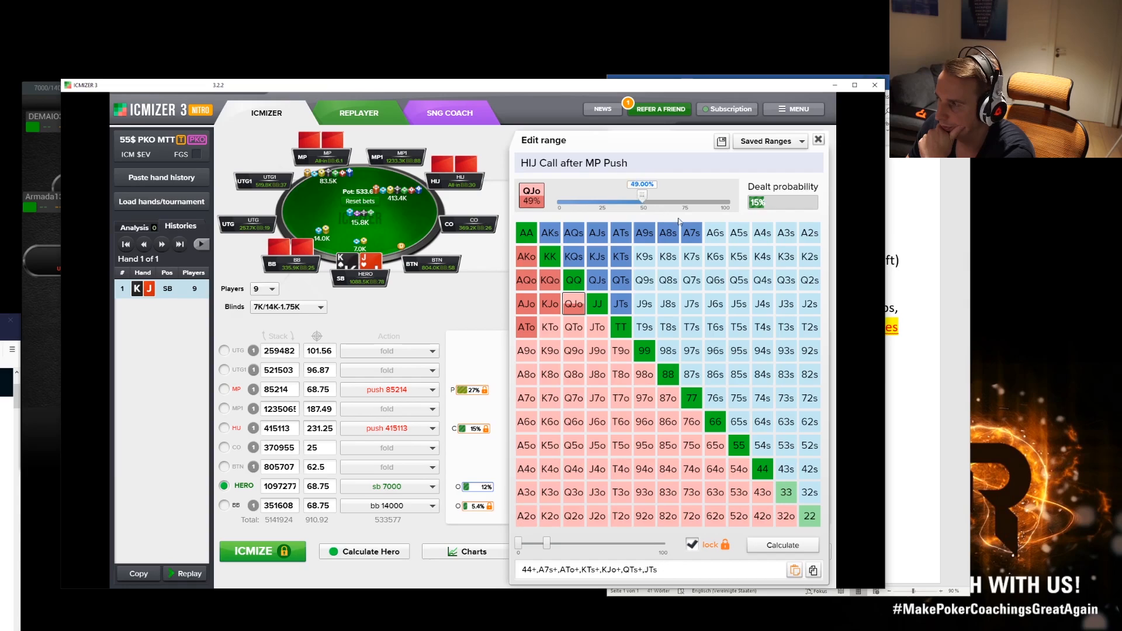
# Add A6s at 50%, A5s at 51% and K9s at 51% to the HIJ call range.
pyautogui.click(716, 232)
pyautogui.moveTo(724, 195); pyautogui.dragTo(642, 194)
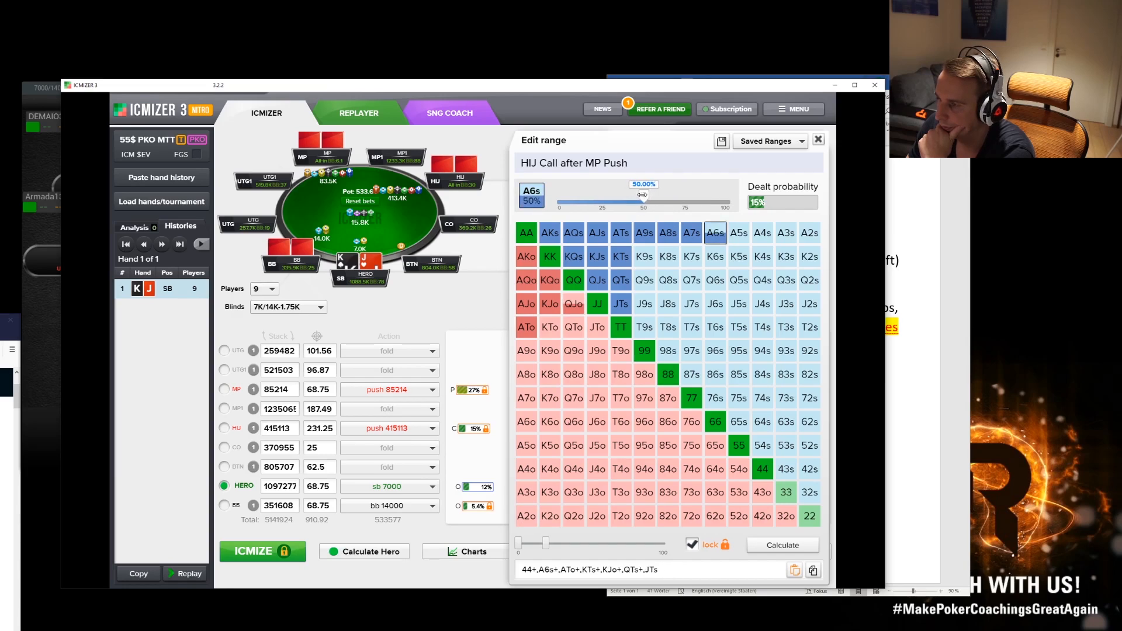
pyautogui.click(740, 239)
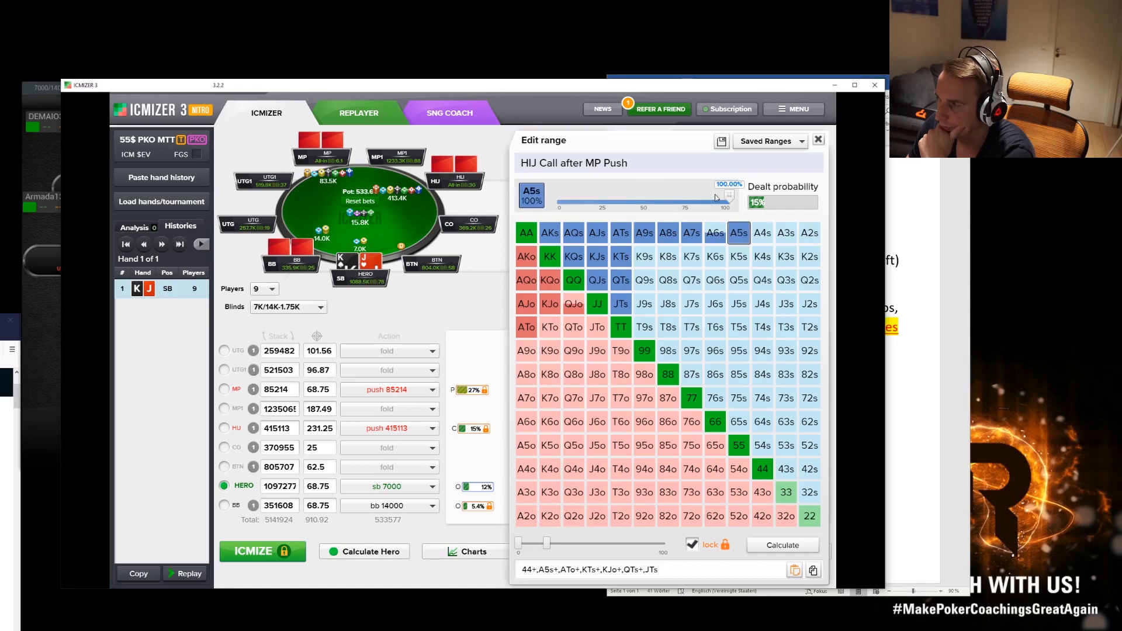
pyautogui.moveTo(716, 197); pyautogui.dragTo(643, 196)
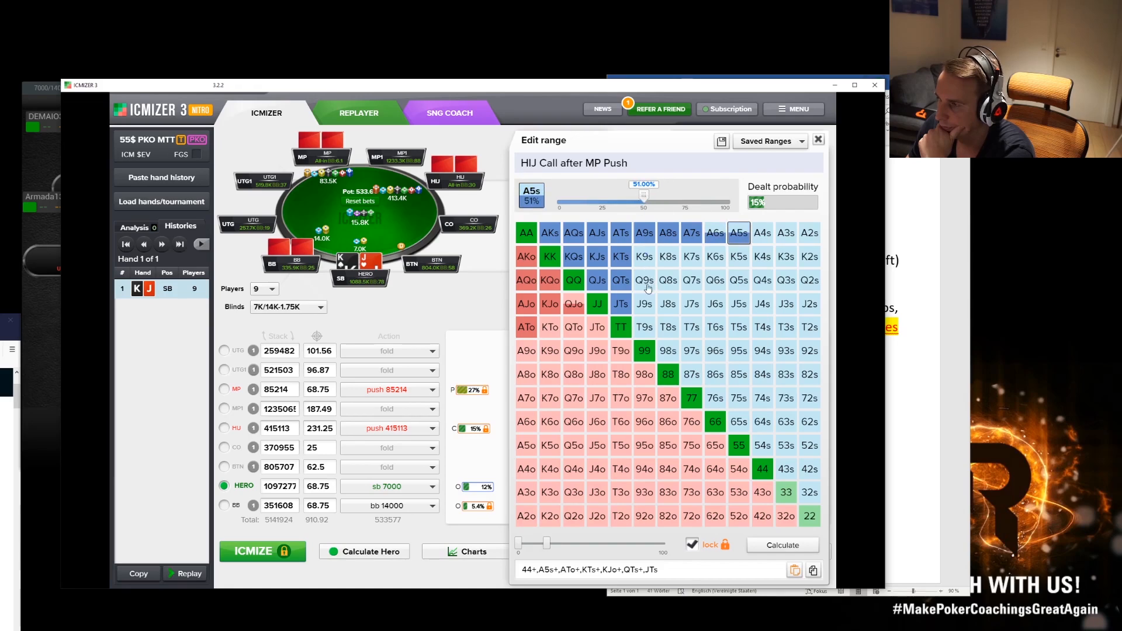
pyautogui.click(645, 257)
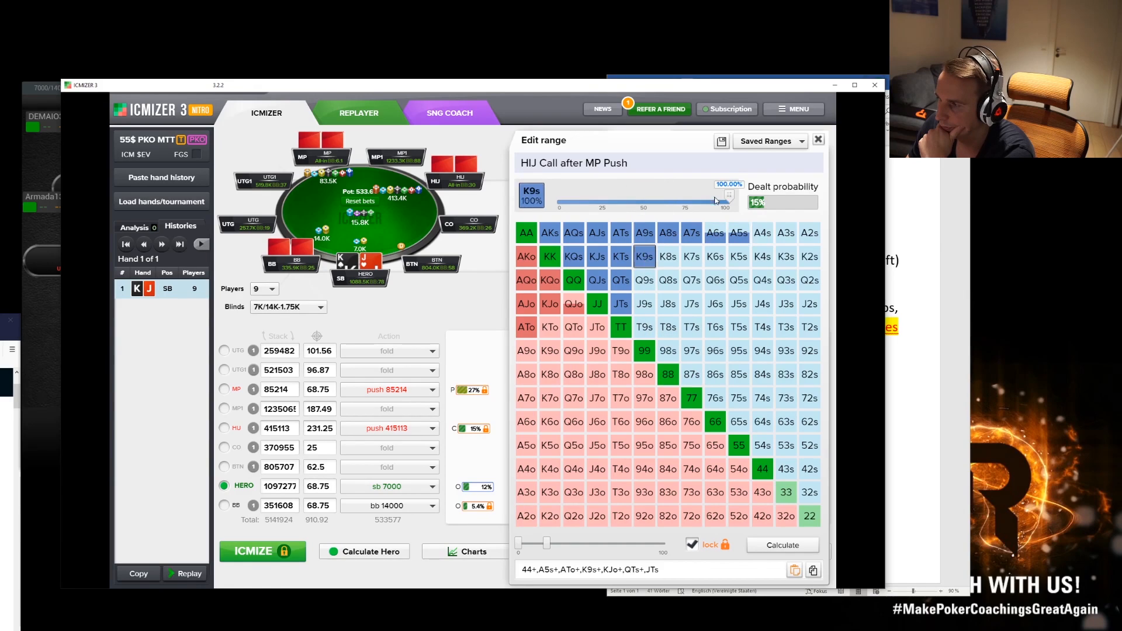
pyautogui.moveTo(717, 199); pyautogui.dragTo(643, 196)
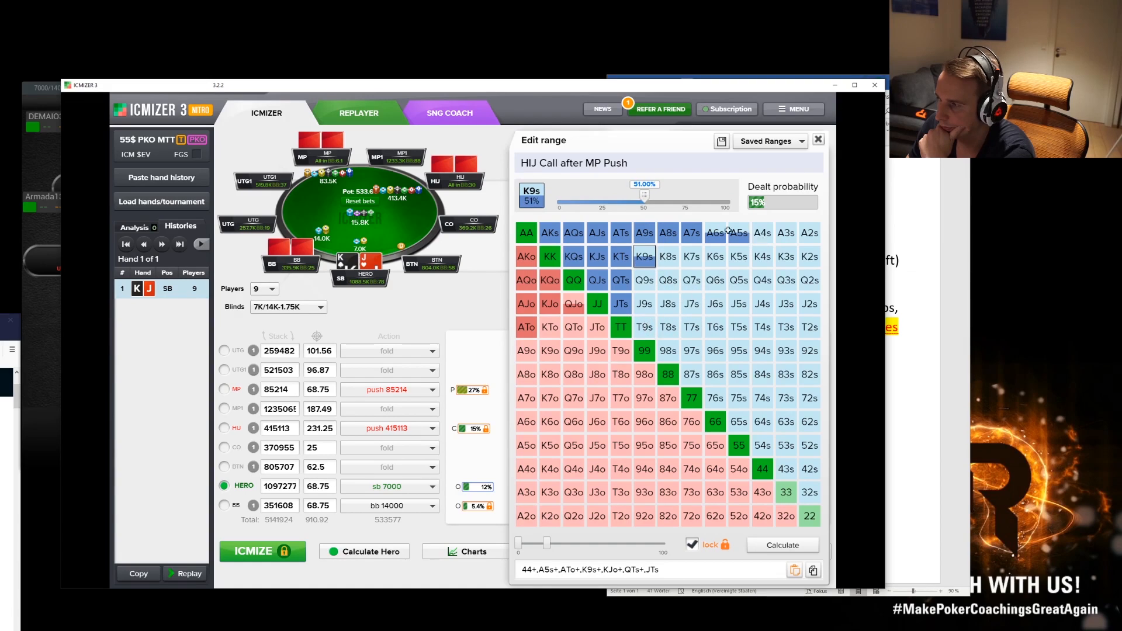
# Add A4s at 49% and 33 at 48% to the HIJ call range and recalculate Hero's overcall.
pyautogui.click(761, 234)
pyautogui.moveTo(726, 196); pyautogui.dragTo(678, 203)
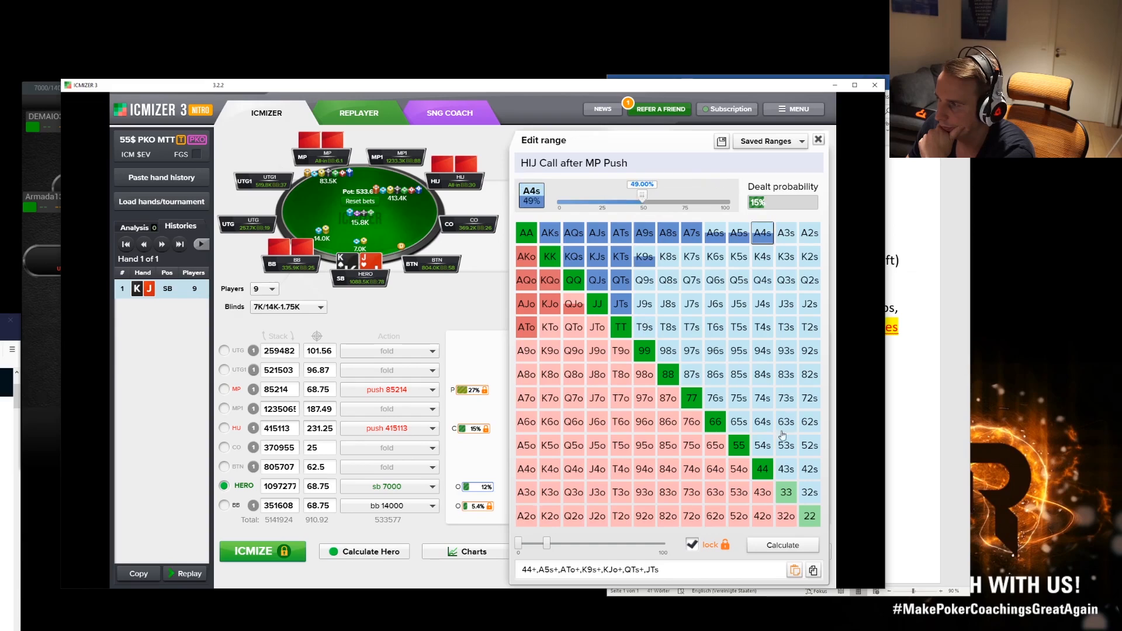
pyautogui.click(783, 498)
pyautogui.moveTo(728, 196); pyautogui.dragTo(637, 199)
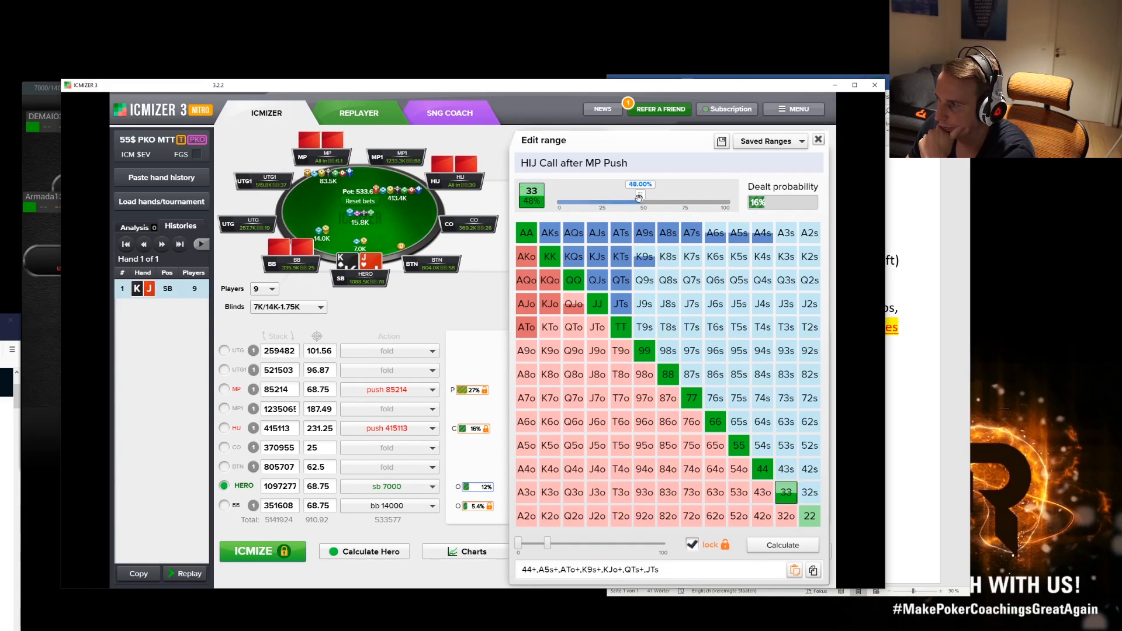
pyautogui.click(818, 139)
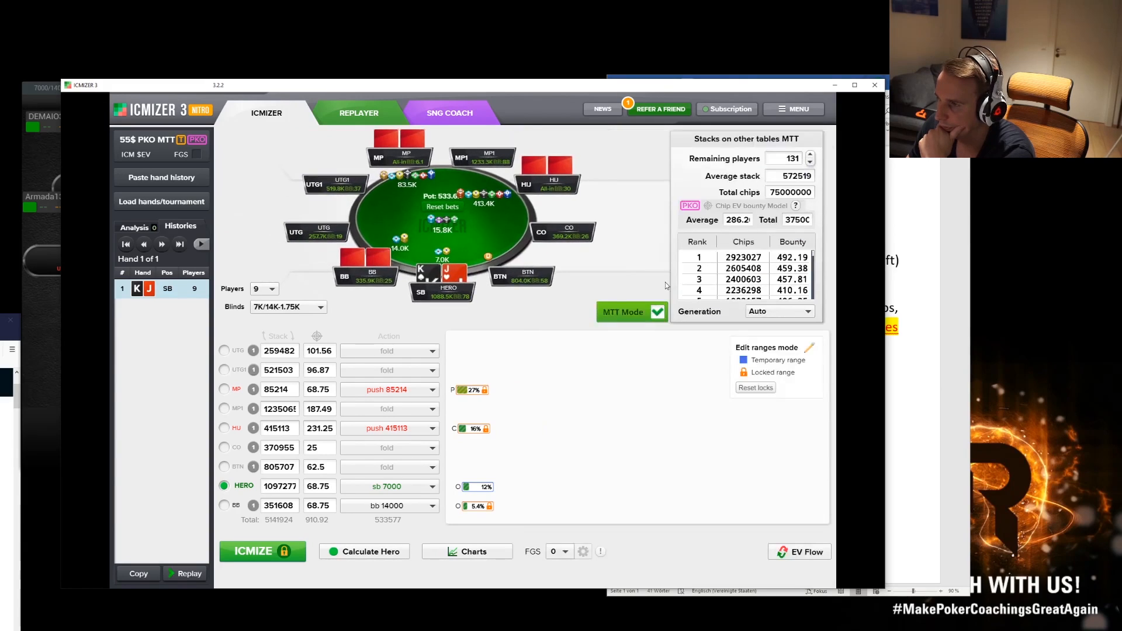
pyautogui.click(270, 557)
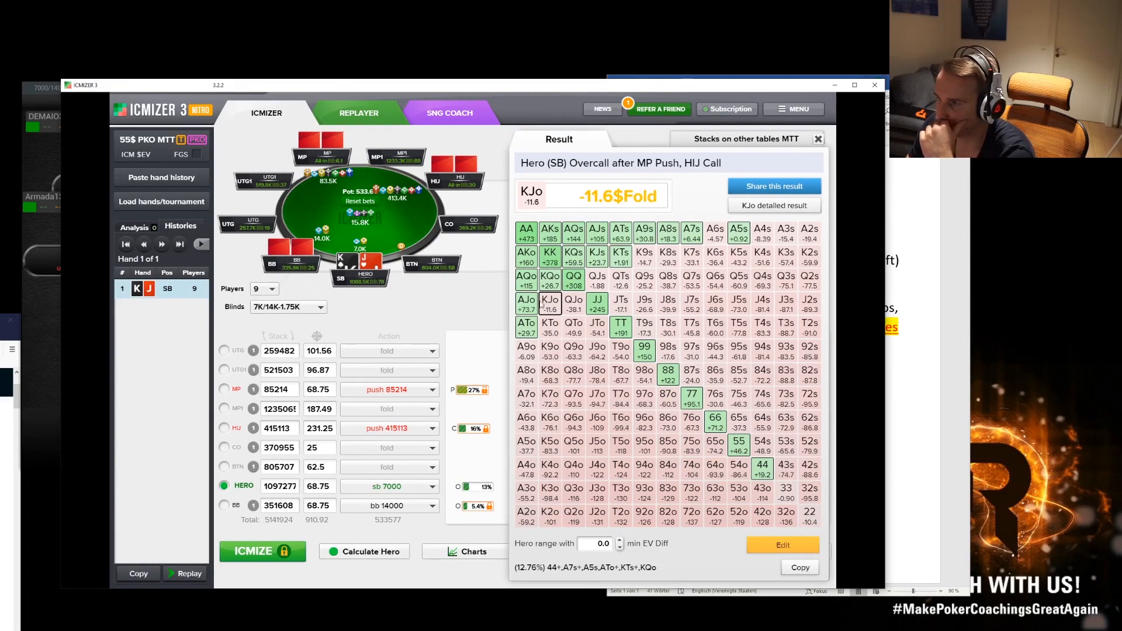
# Edit the HIJ call range again, raising A6s, A5s, A4s and K9s to 100%.
pyautogui.moveTo(474, 436)
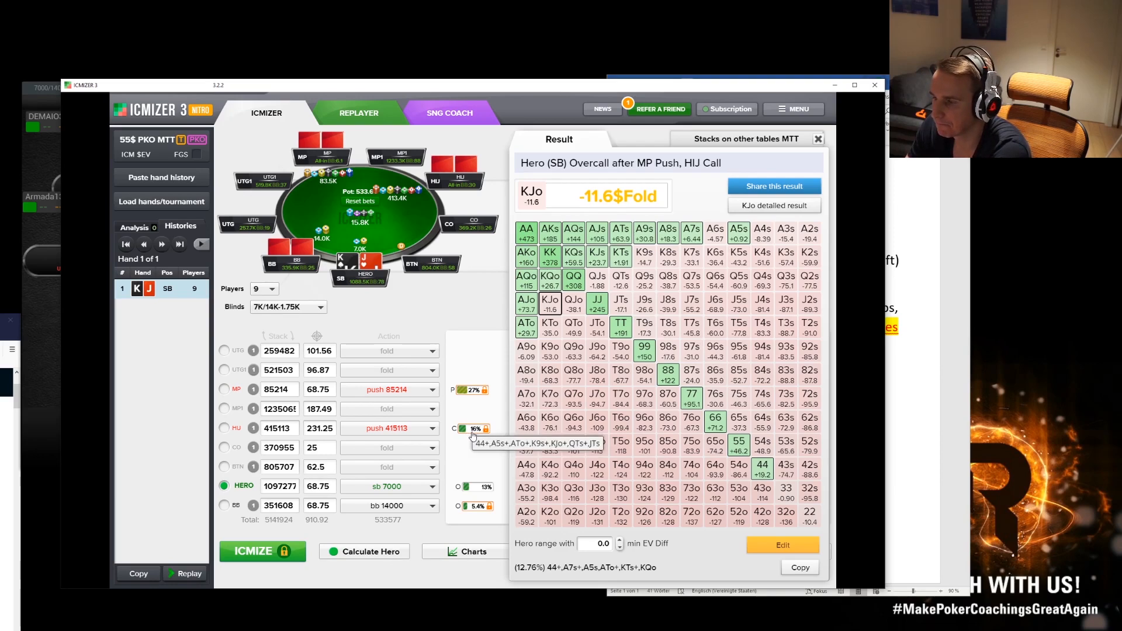
pyautogui.click(474, 432)
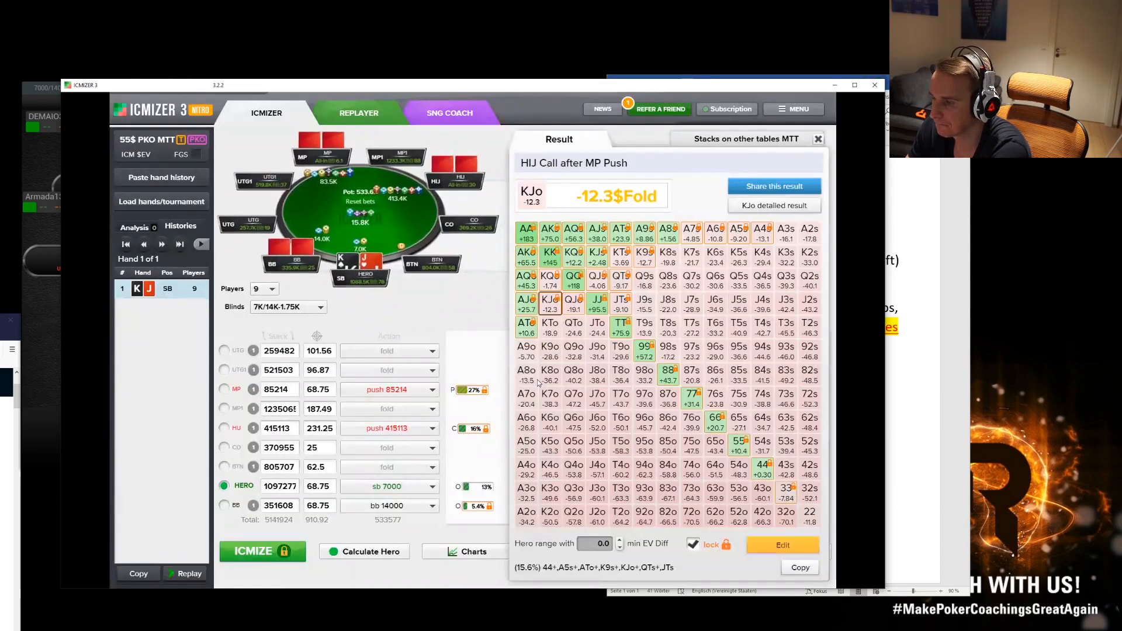
pyautogui.click(776, 545)
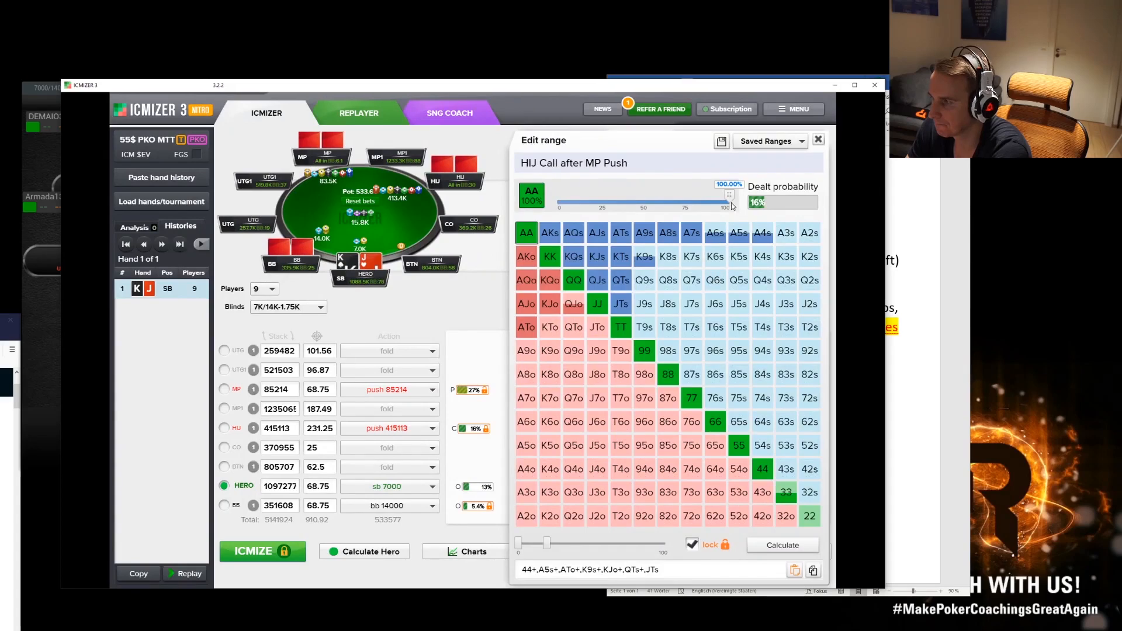
pyautogui.click(715, 233)
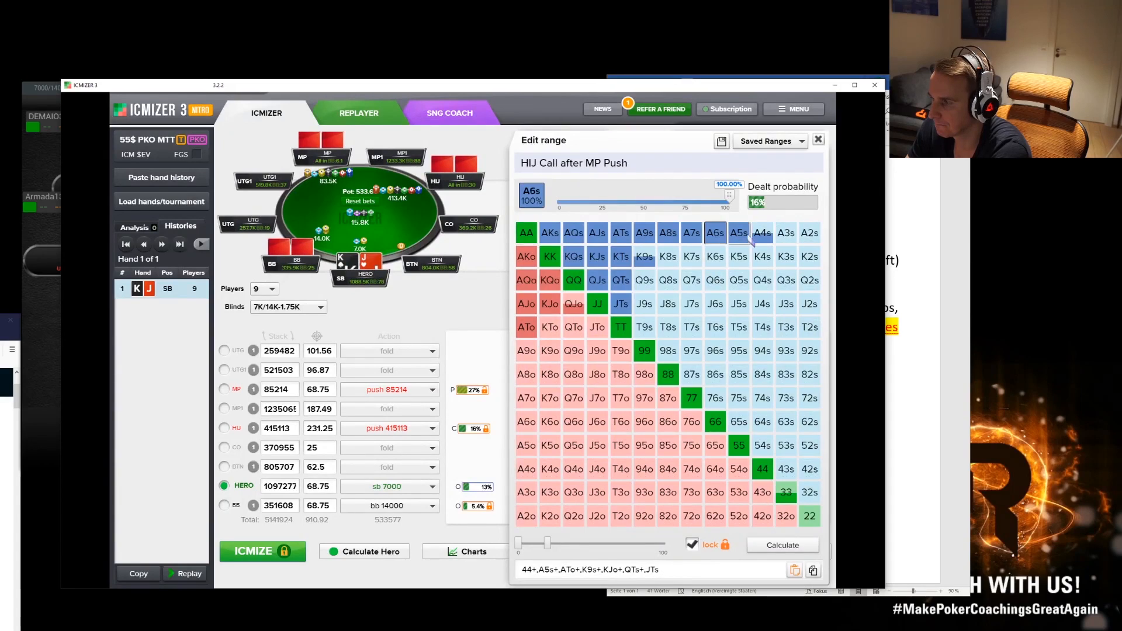
pyautogui.click(763, 234)
pyautogui.click(645, 261)
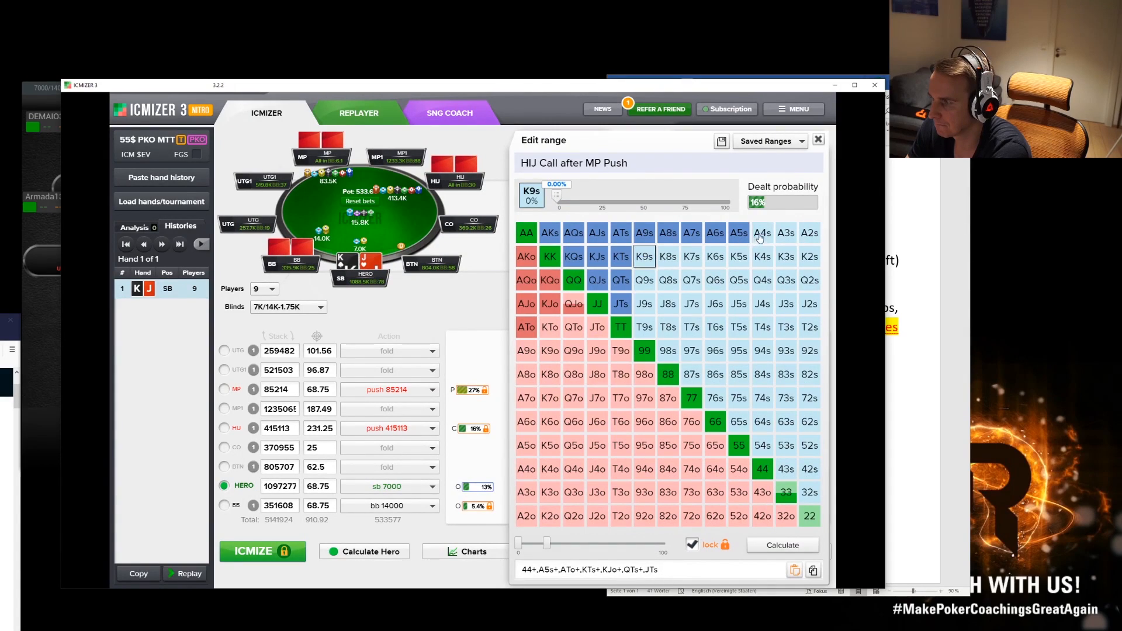
pyautogui.click(646, 264)
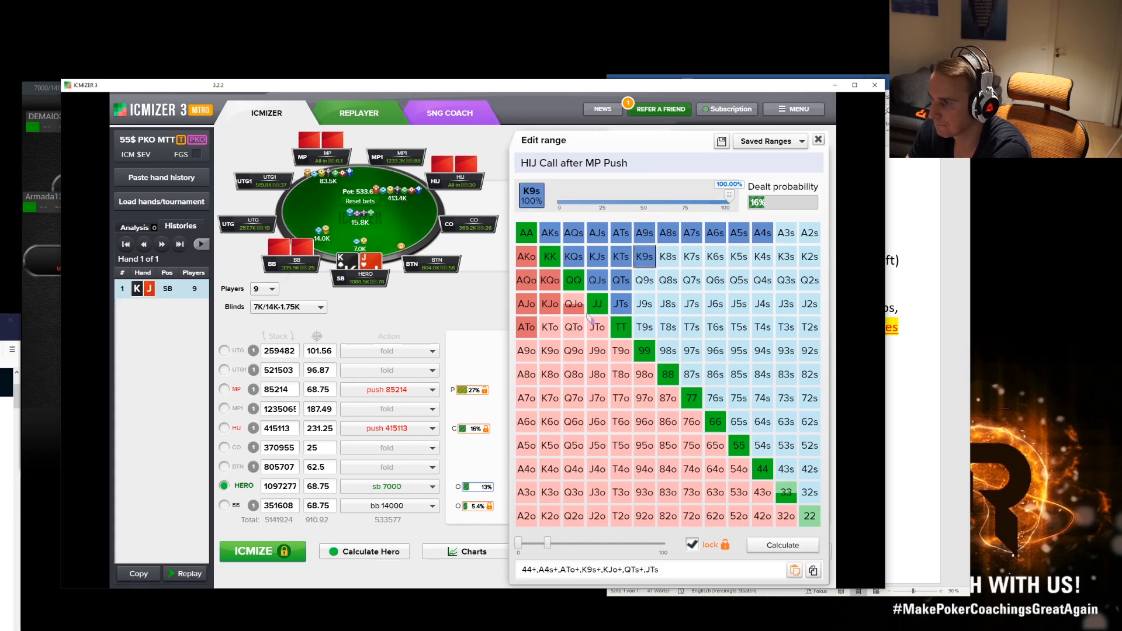
# Add Q9s at 100%, J9s at about half frequency and A9o at 49% to the HIJ call range.
pyautogui.click(645, 280)
pyautogui.click(645, 303)
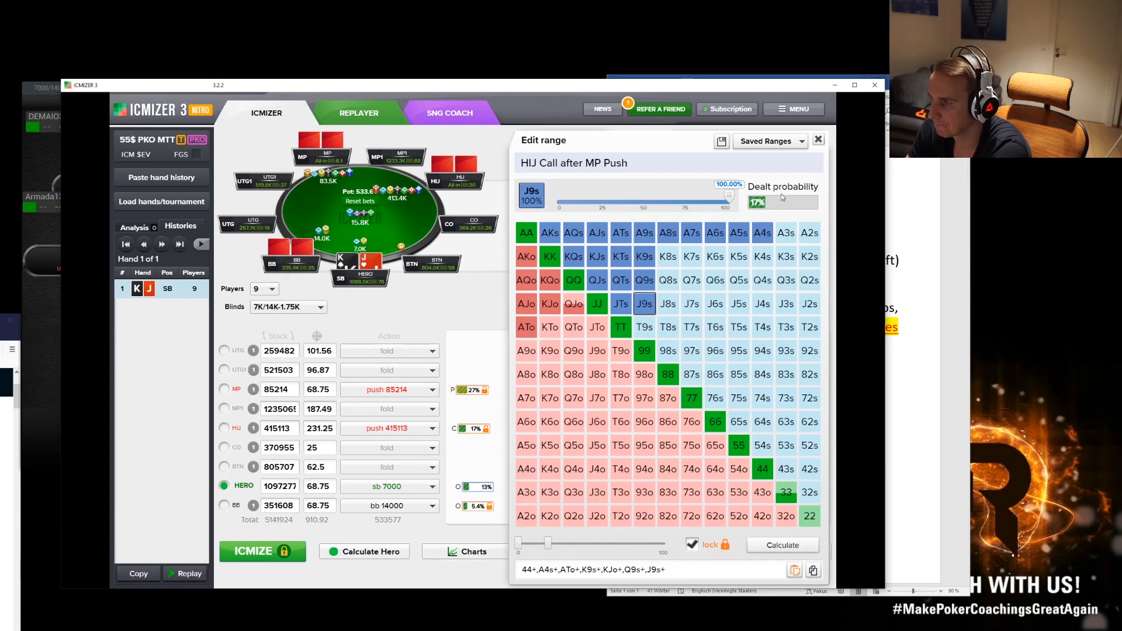
pyautogui.moveTo(730, 198); pyautogui.dragTo(642, 195)
pyautogui.click(526, 351)
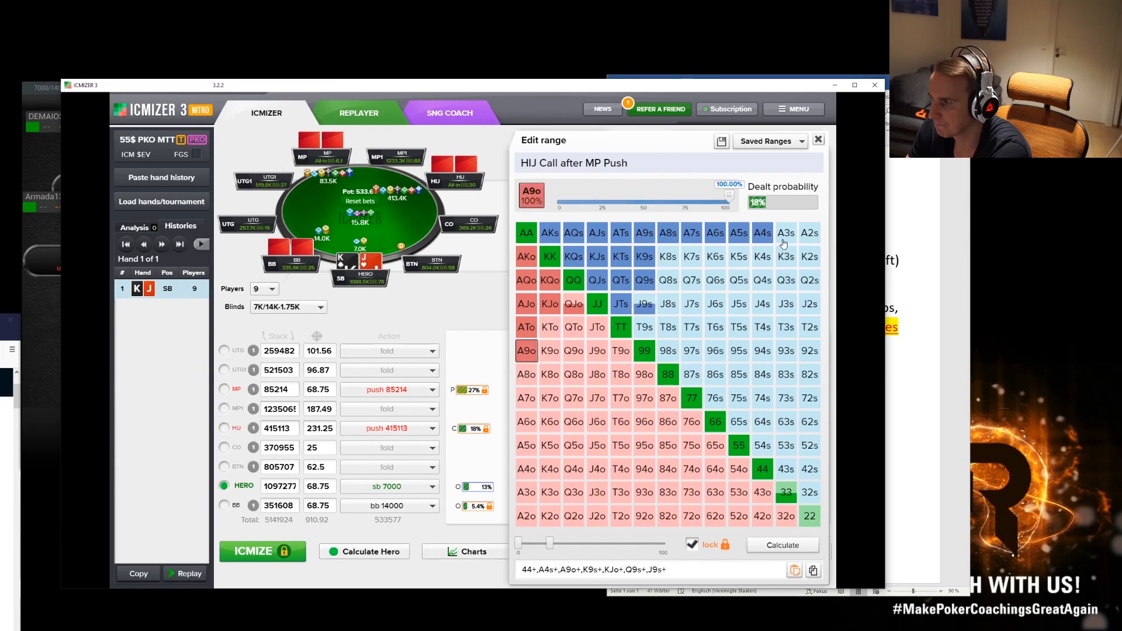
pyautogui.moveTo(729, 195); pyautogui.dragTo(643, 202)
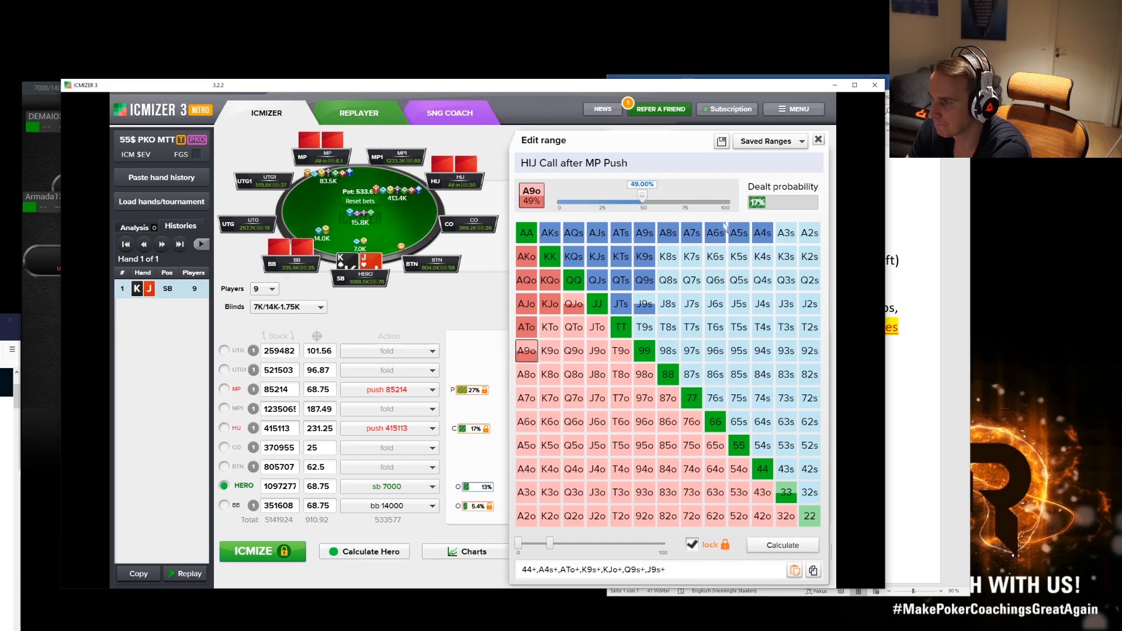
# Add A3s at 51% to the HIJ call range and recalculate Hero's overcall.
pyautogui.click(786, 233)
pyautogui.moveTo(730, 196); pyautogui.dragTo(643, 199)
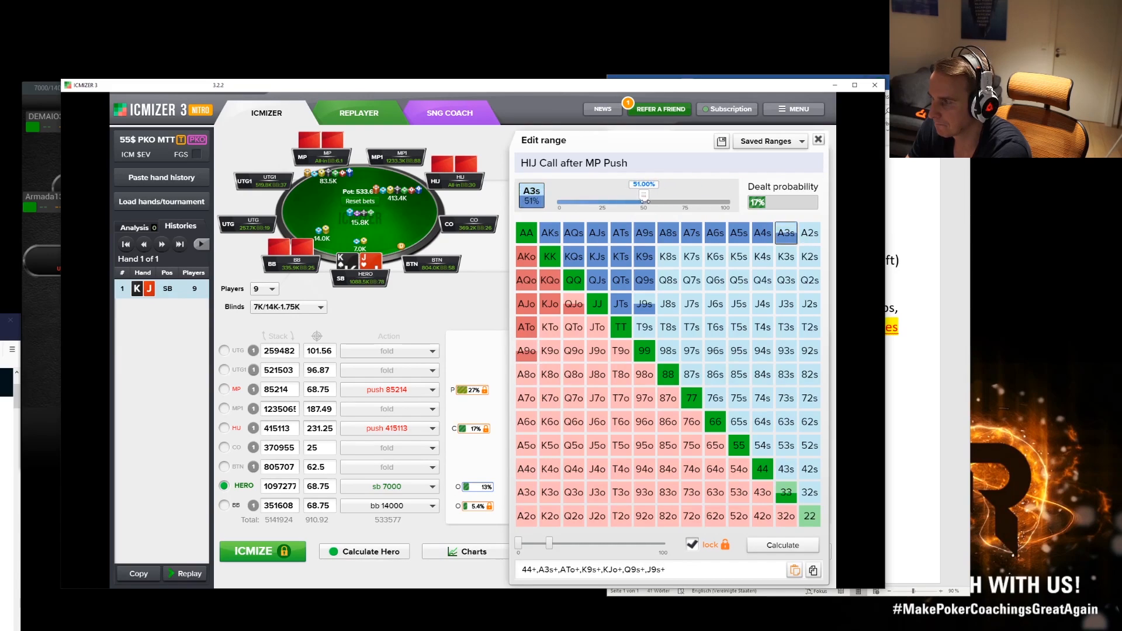
pyautogui.click(819, 139)
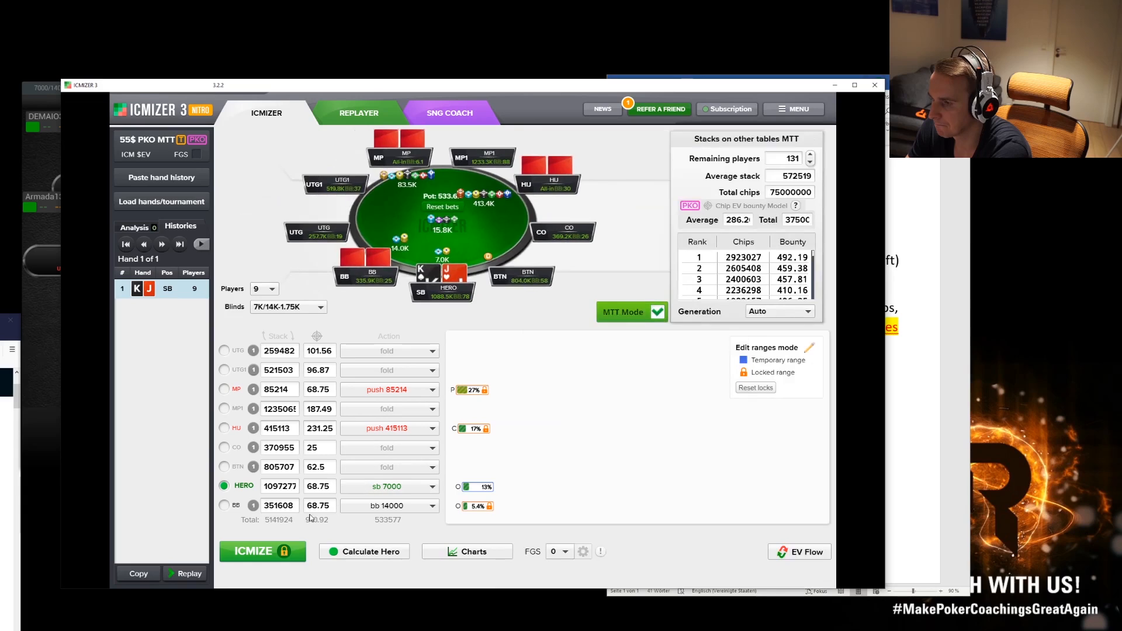
pyautogui.click(255, 557)
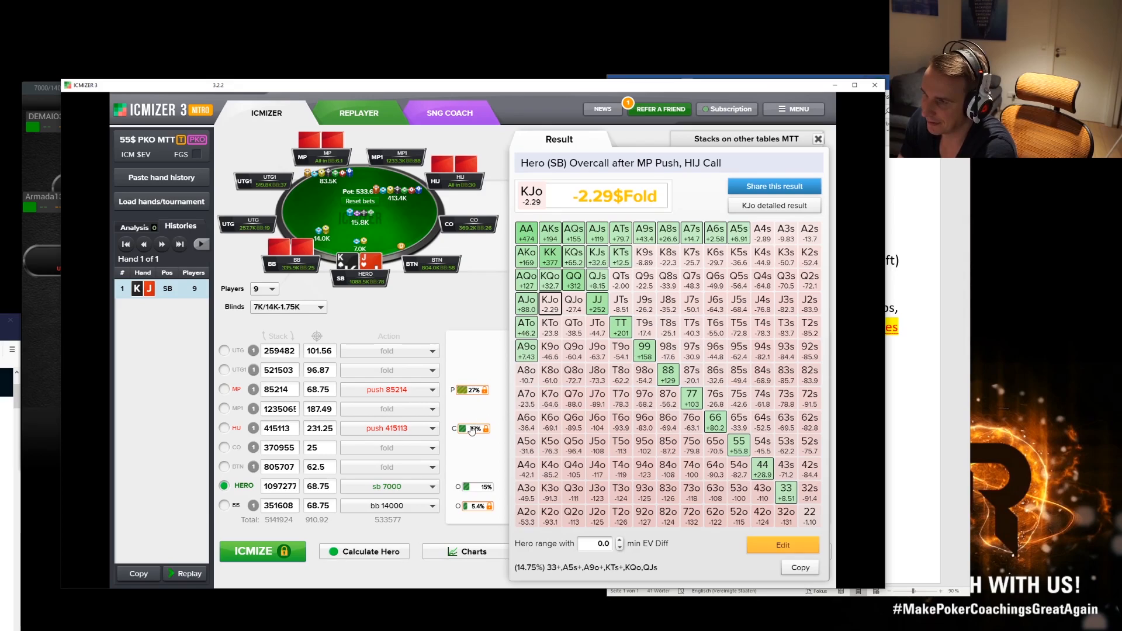
# Switch to the hand replayer and step through the KJ hand to the showdown.
pyautogui.moveTo(472, 431)
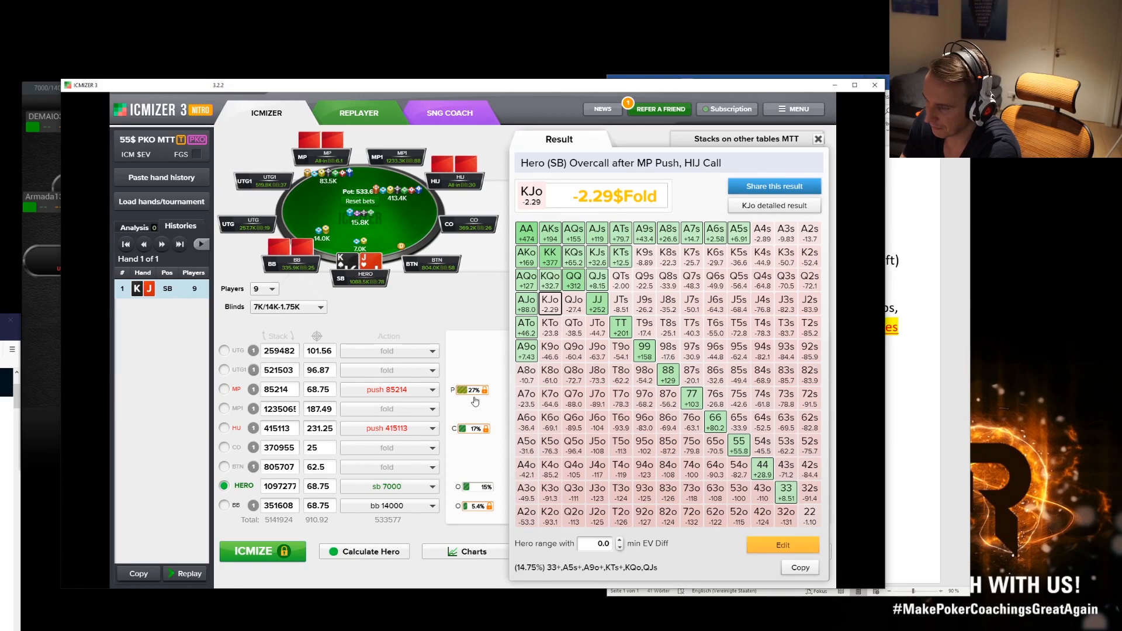
pyautogui.click(865, 326)
pyautogui.moveTo(653, 86); pyautogui.dragTo(699, 191)
pyautogui.click(514, 158)
pyautogui.click(326, 455)
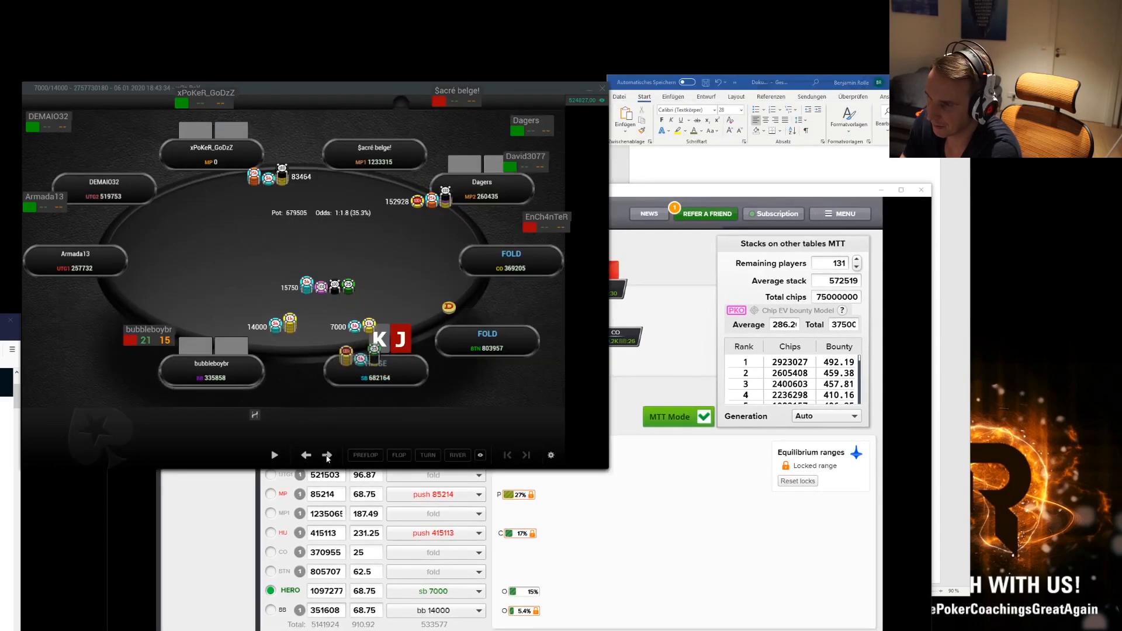
pyautogui.click(327, 455)
pyautogui.click(326, 456)
pyautogui.click(328, 457)
pyautogui.click(327, 457)
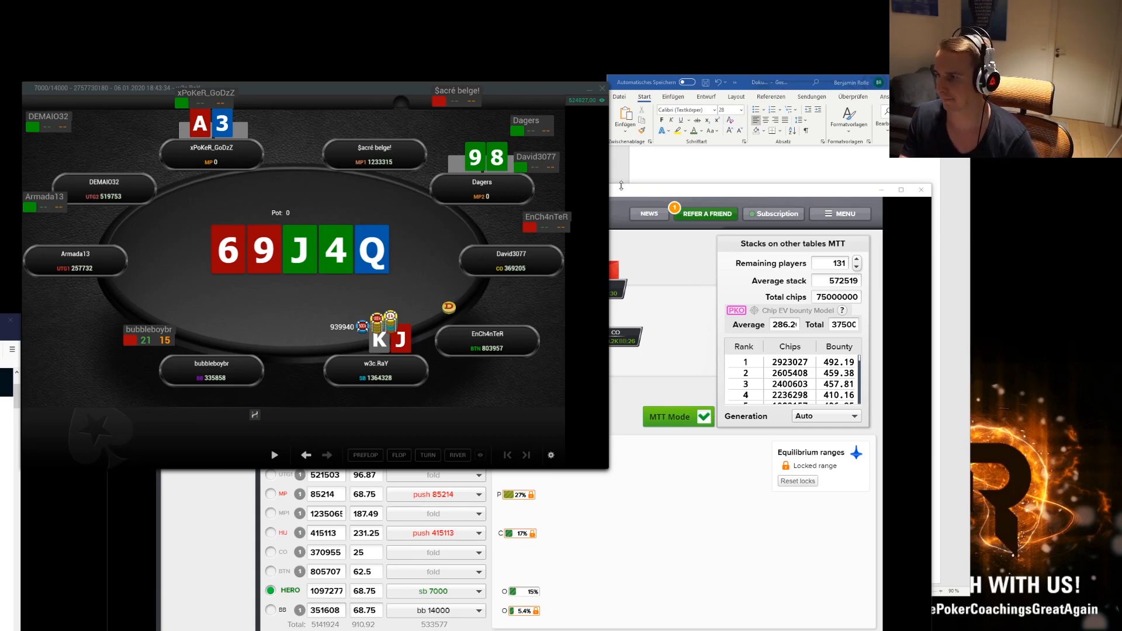
# Return to ICMIZER, add T9s and 98s to the HIJ call range, raise J9s and A3s to 100%, and close the editor.
pyautogui.moveTo(616, 190); pyautogui.dragTo(590, 92)
pyautogui.click(494, 436)
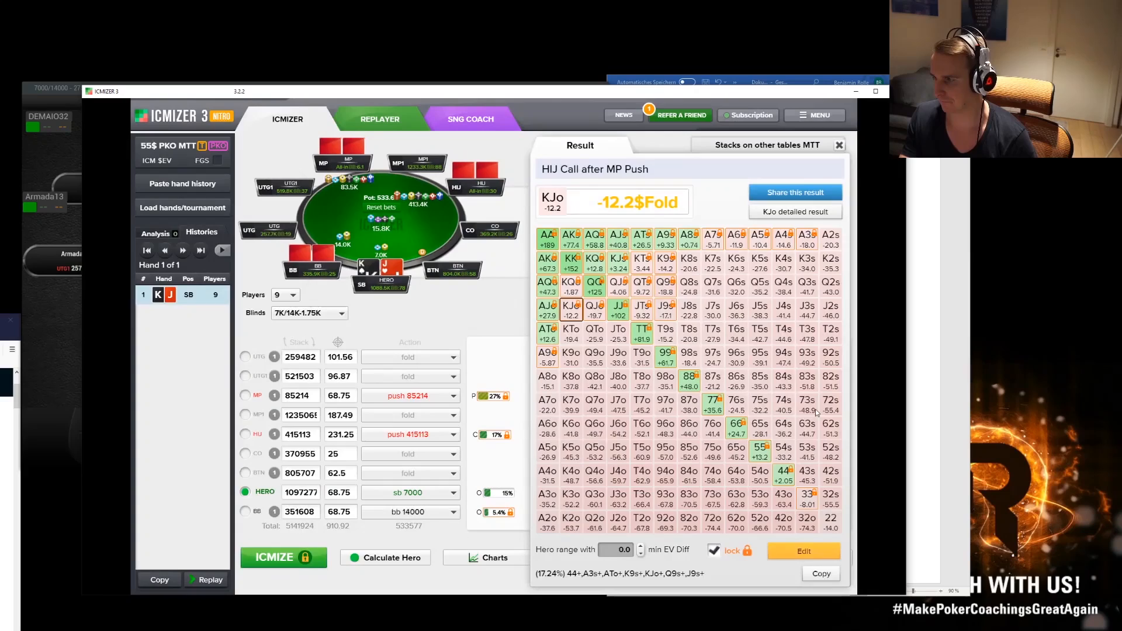
pyautogui.click(803, 551)
pyautogui.click(667, 337)
pyautogui.click(683, 352)
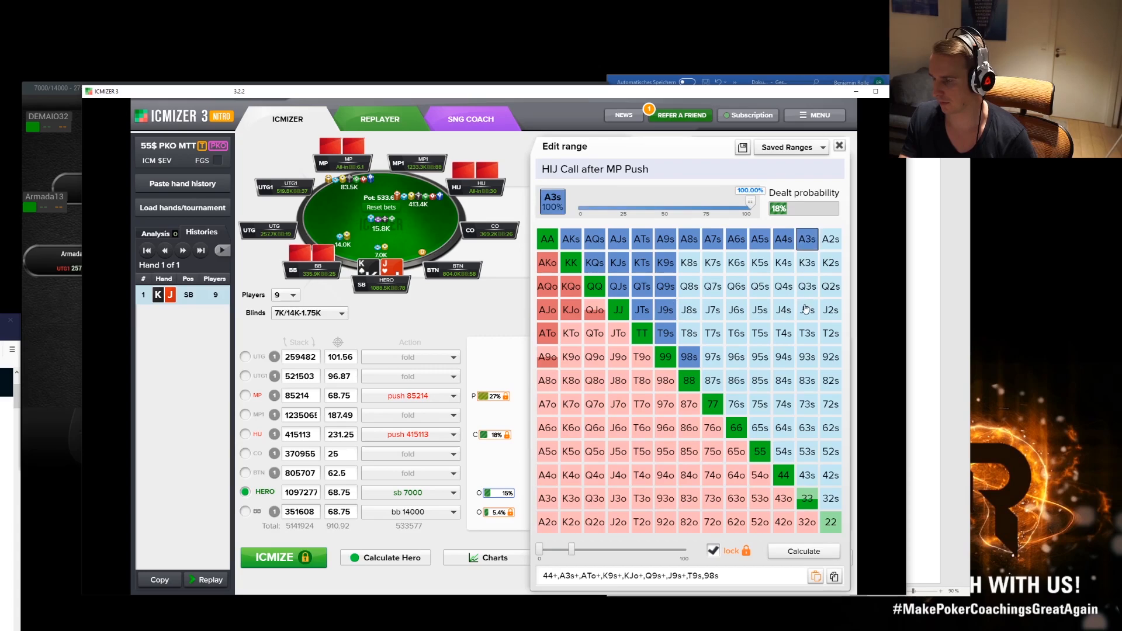
pyautogui.click(839, 145)
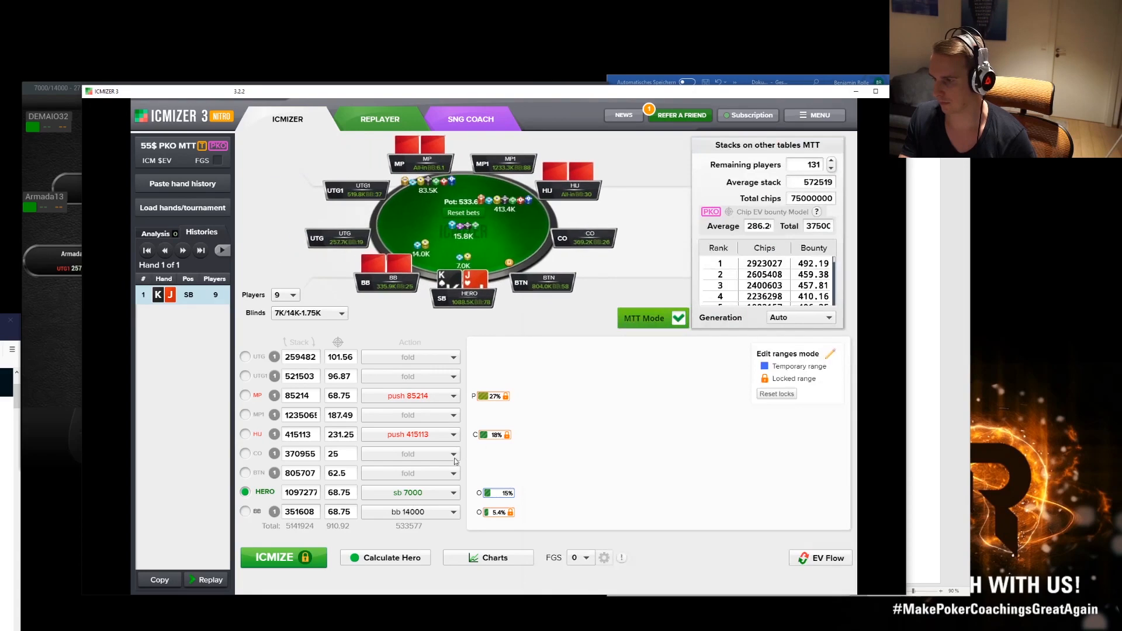
# Recalculate the hand with the widened HIJ call range and inspect MP's push range in the results.
pyautogui.click(283, 557)
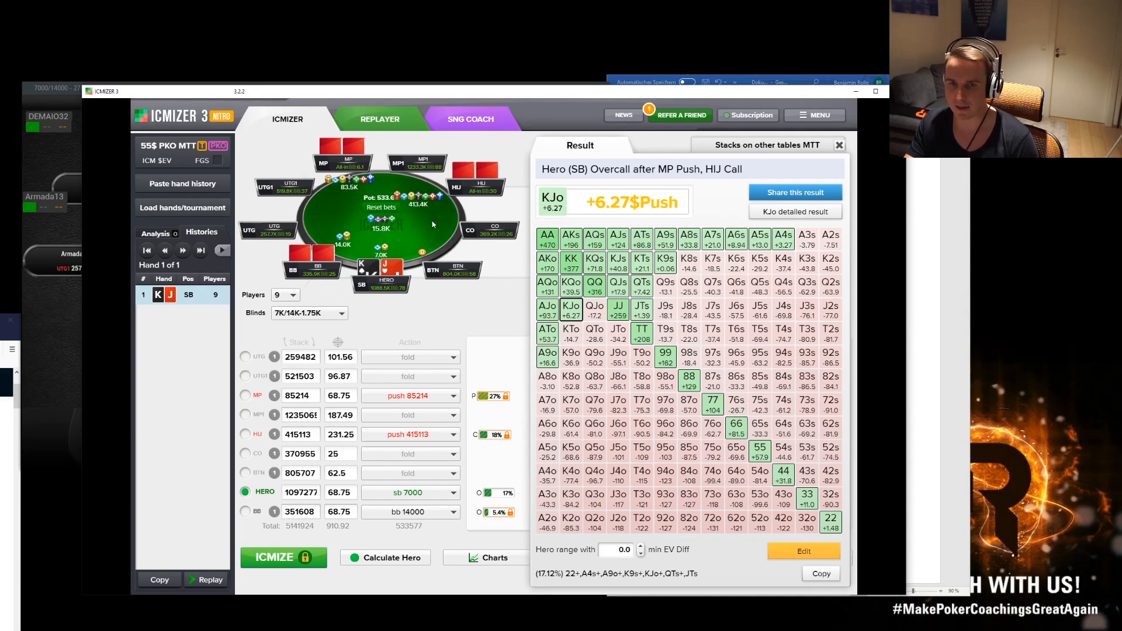
pyautogui.click(489, 396)
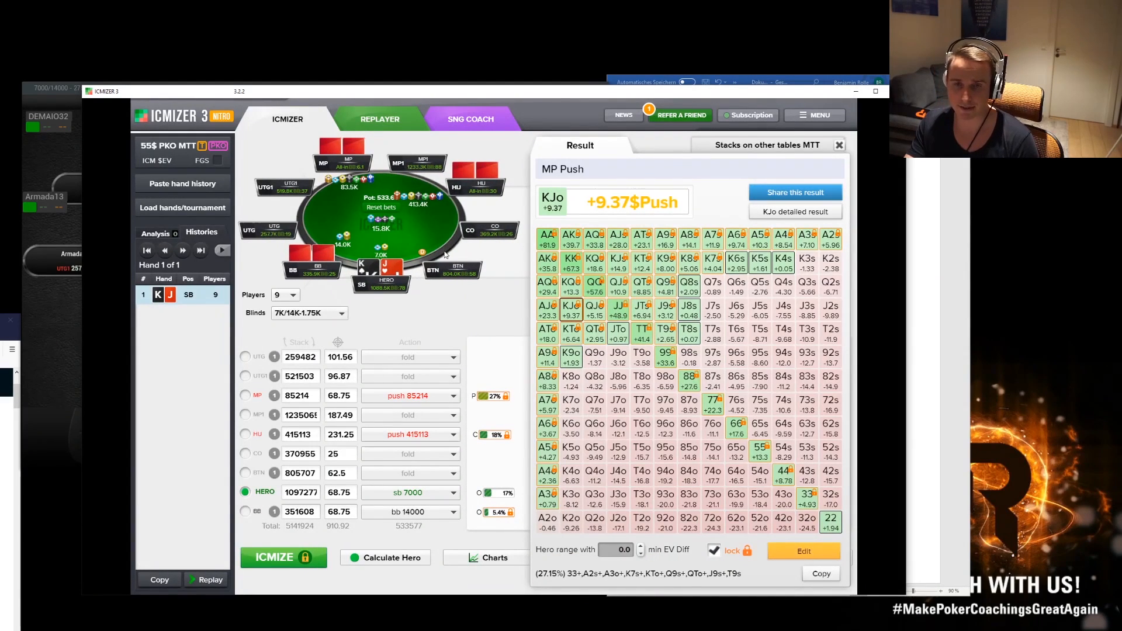
pyautogui.click(441, 313)
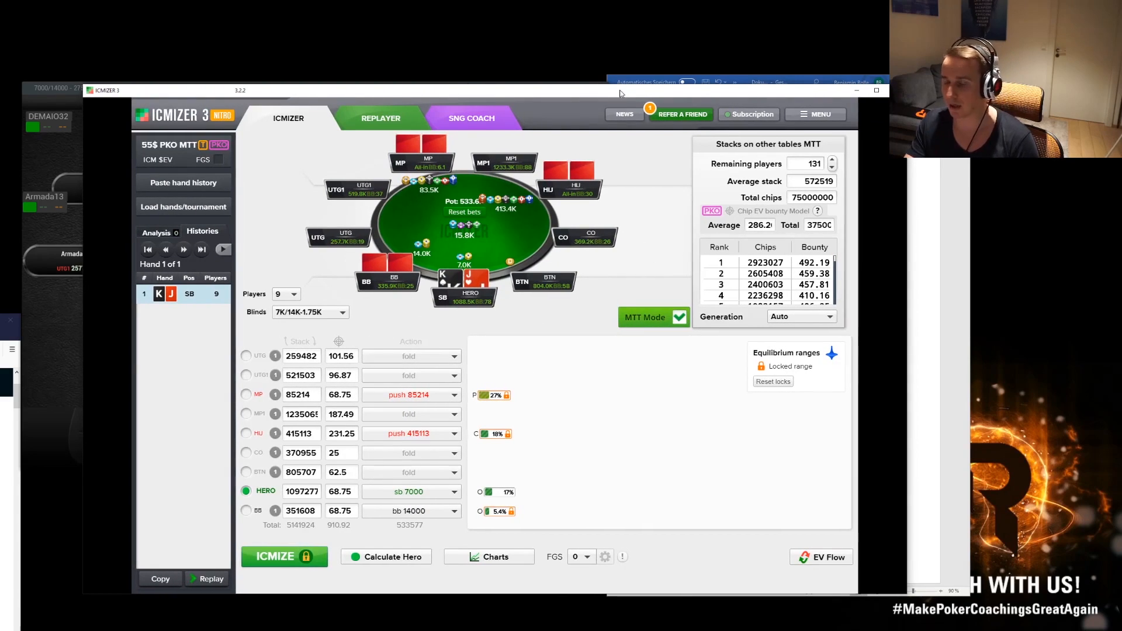
# Shift the ICMIZER window and the Word bounty notes further apart on the desktop, and return to ICMIZER.
pyautogui.moveTo(611, 95); pyautogui.dragTo(600, 88)
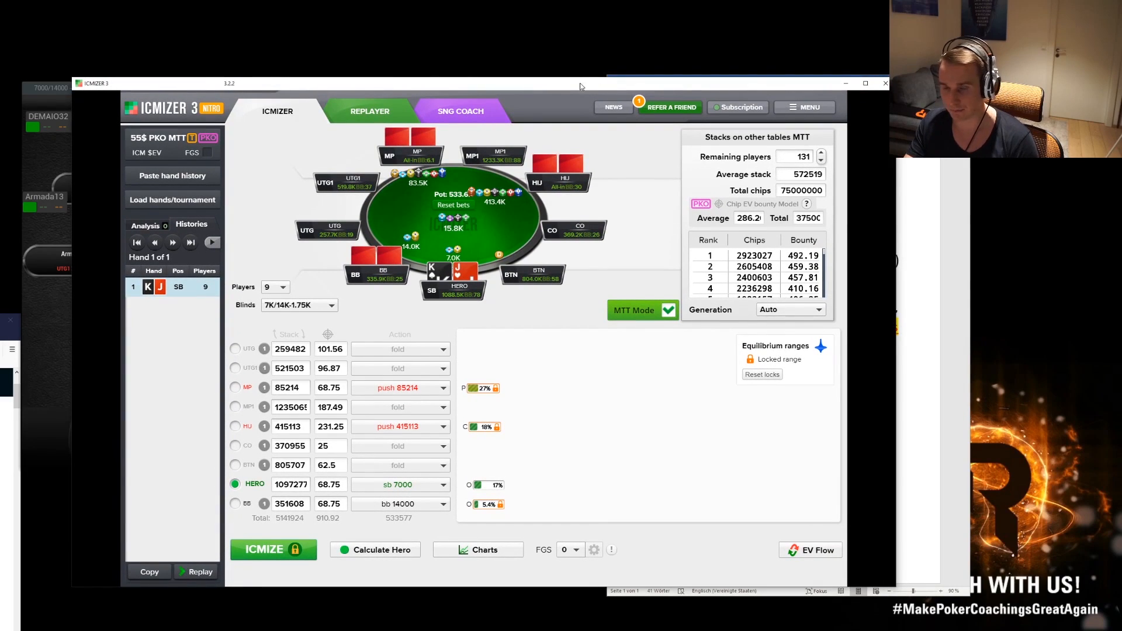
pyautogui.moveTo(577, 86); pyautogui.dragTo(574, 86)
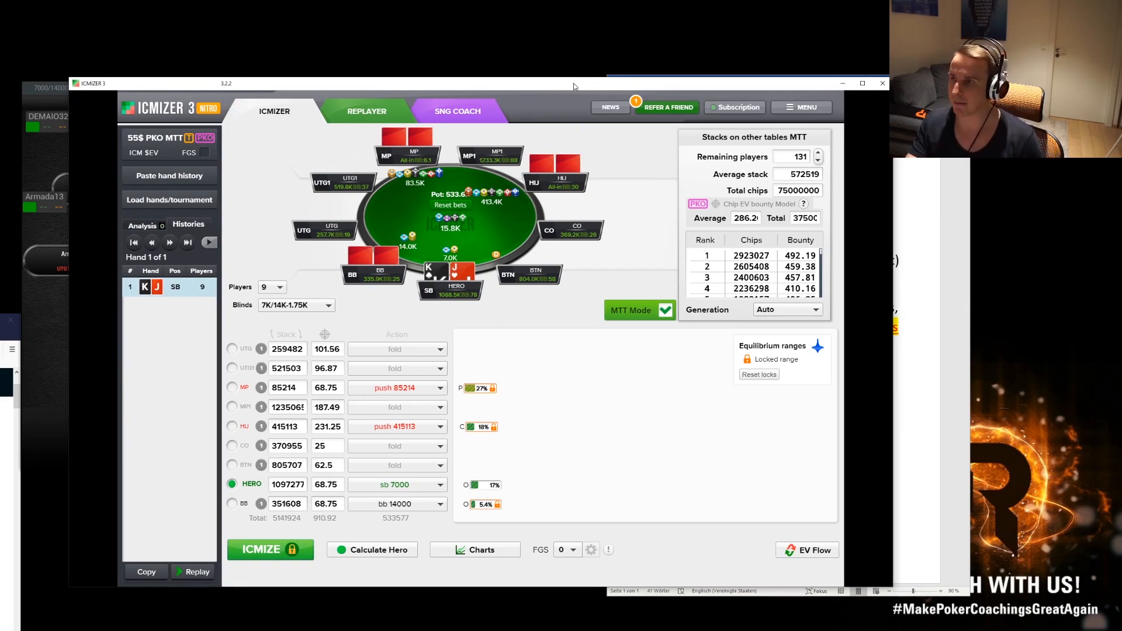
pyautogui.moveTo(574, 83); pyautogui.dragTo(561, 90)
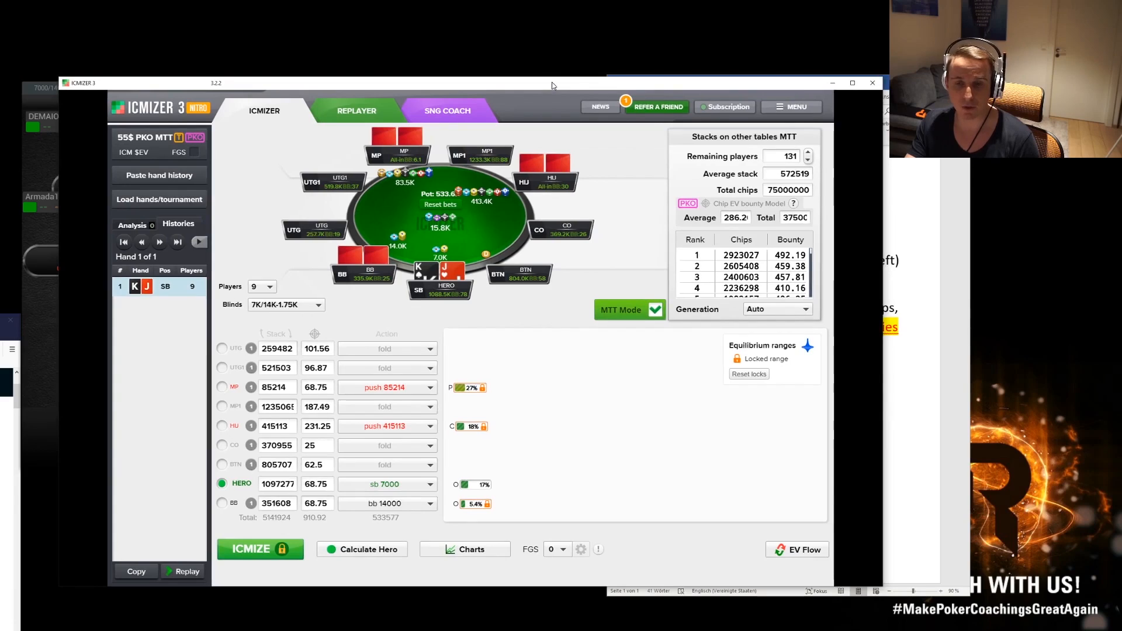
pyautogui.click(930, 221)
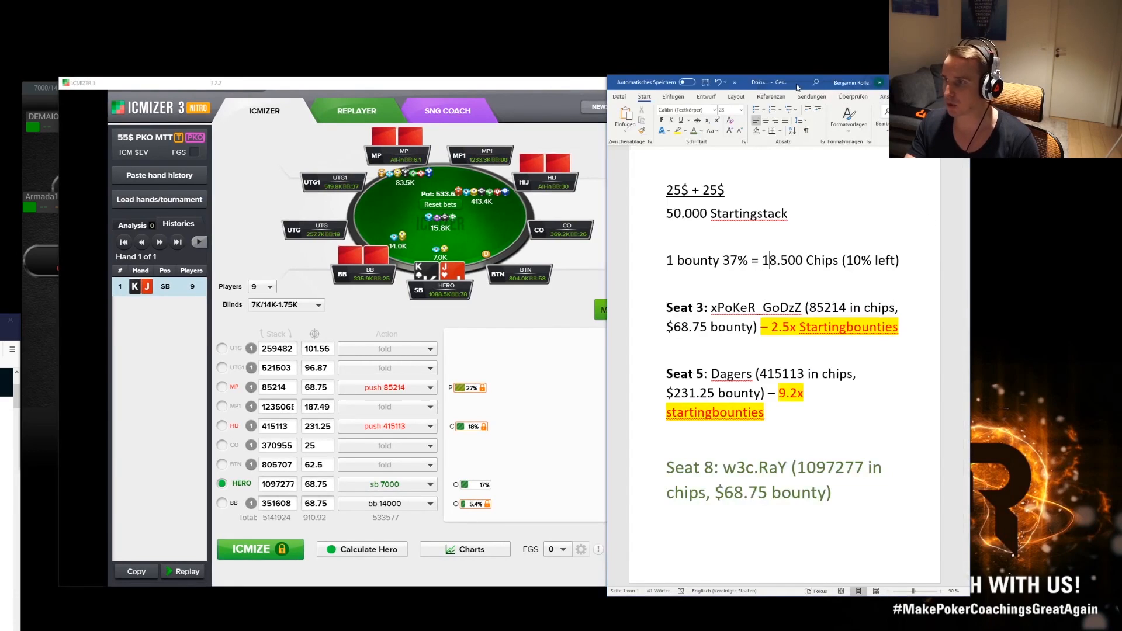
pyautogui.moveTo(777, 86); pyautogui.dragTo(847, 87)
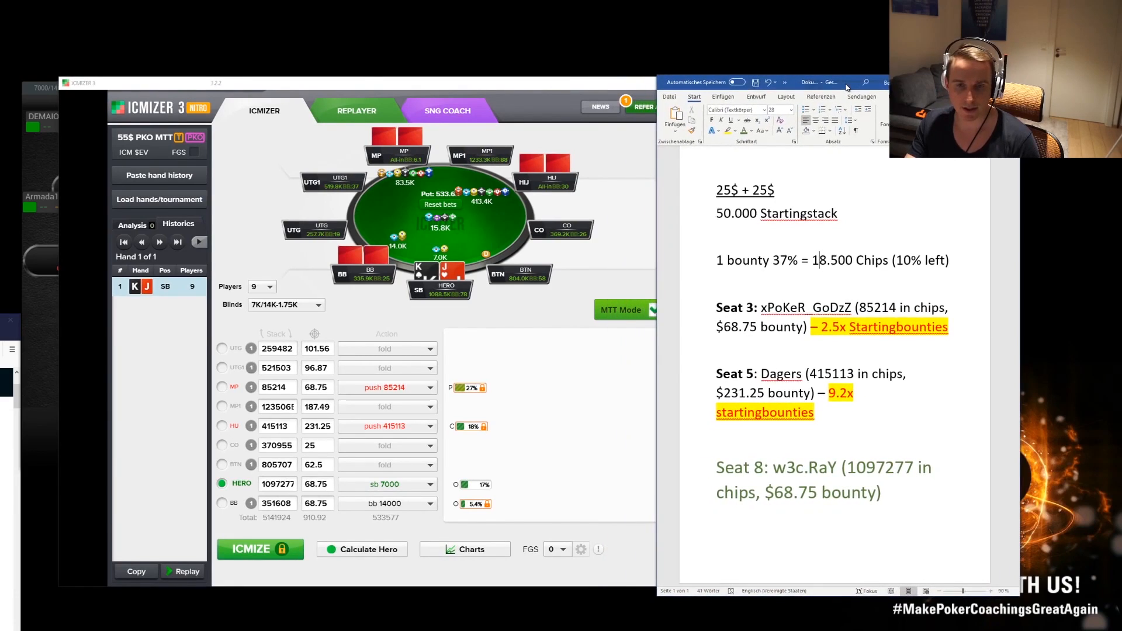
pyautogui.click(605, 230)
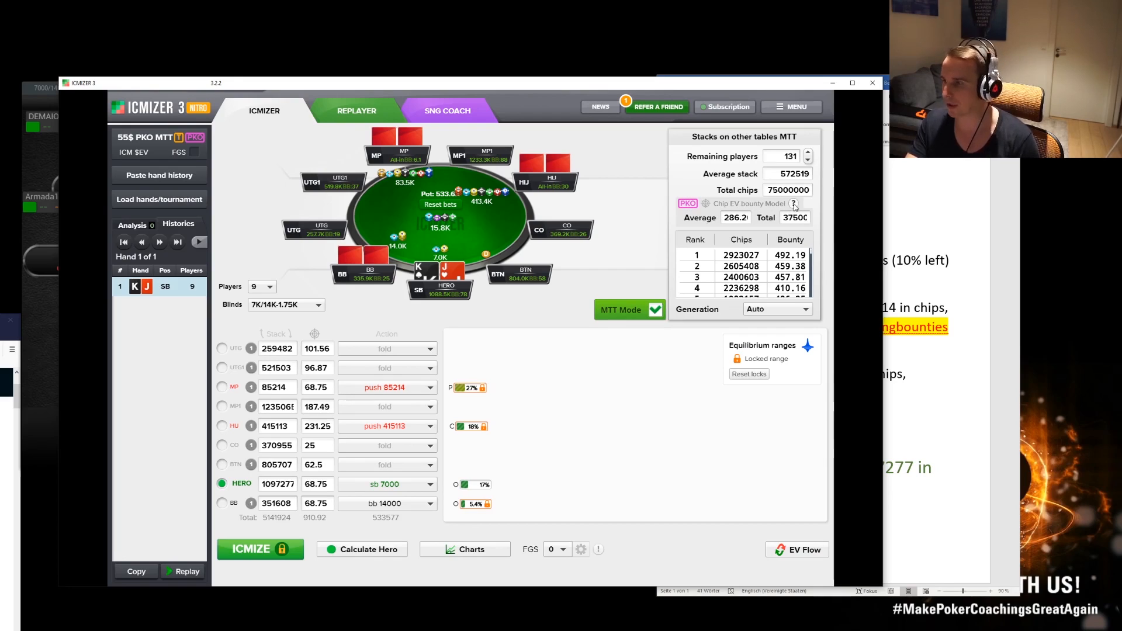
pyautogui.moveTo(794, 207)
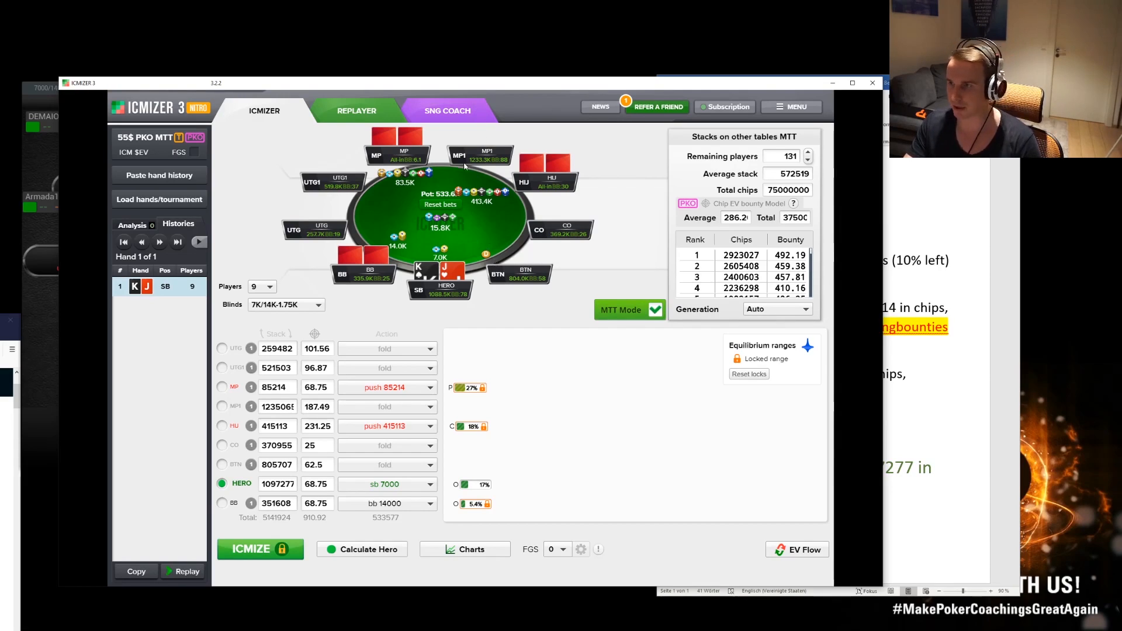
pyautogui.moveTo(474, 90); pyautogui.dragTo(477, 89)
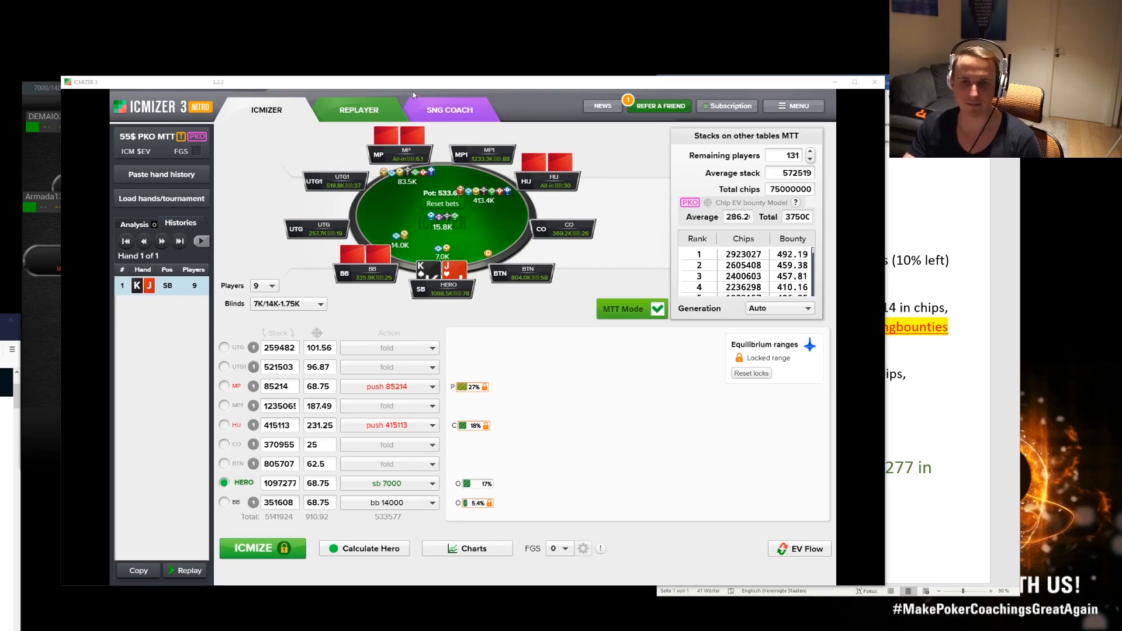
pyautogui.click(378, 88)
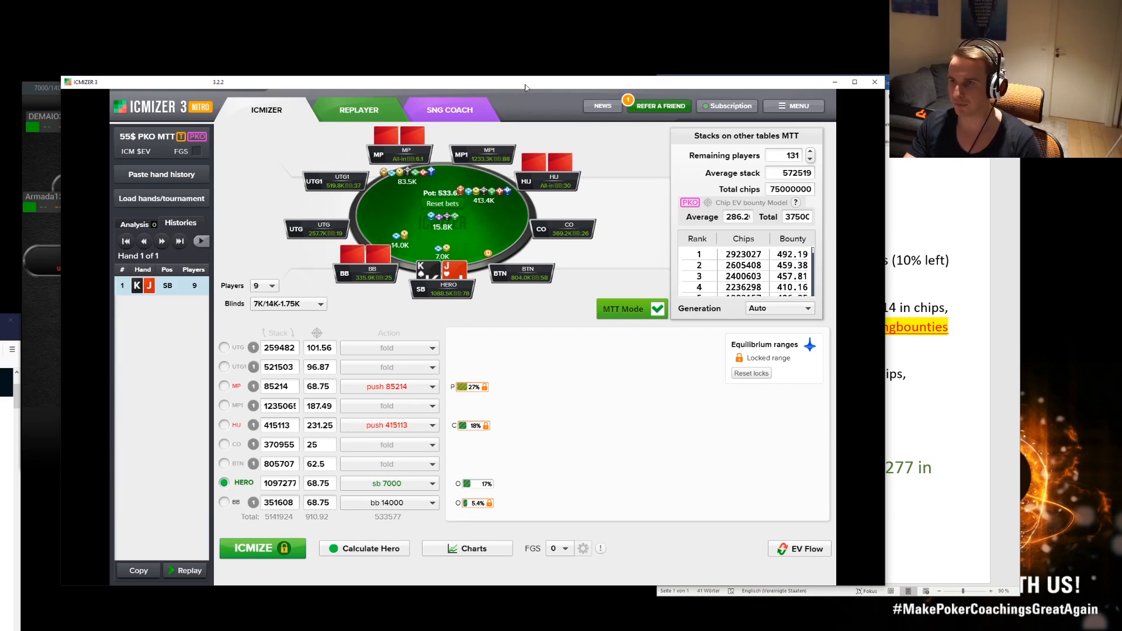
pyautogui.moveTo(525, 87); pyautogui.dragTo(523, 88)
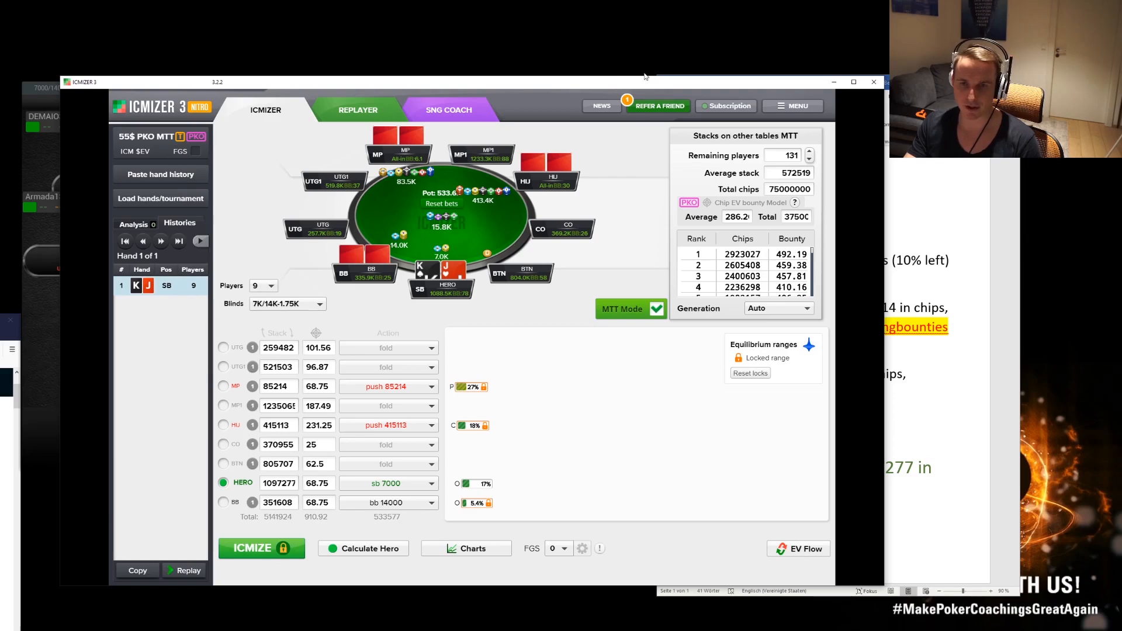
pyautogui.moveTo(675, 88); pyautogui.dragTo(673, 89)
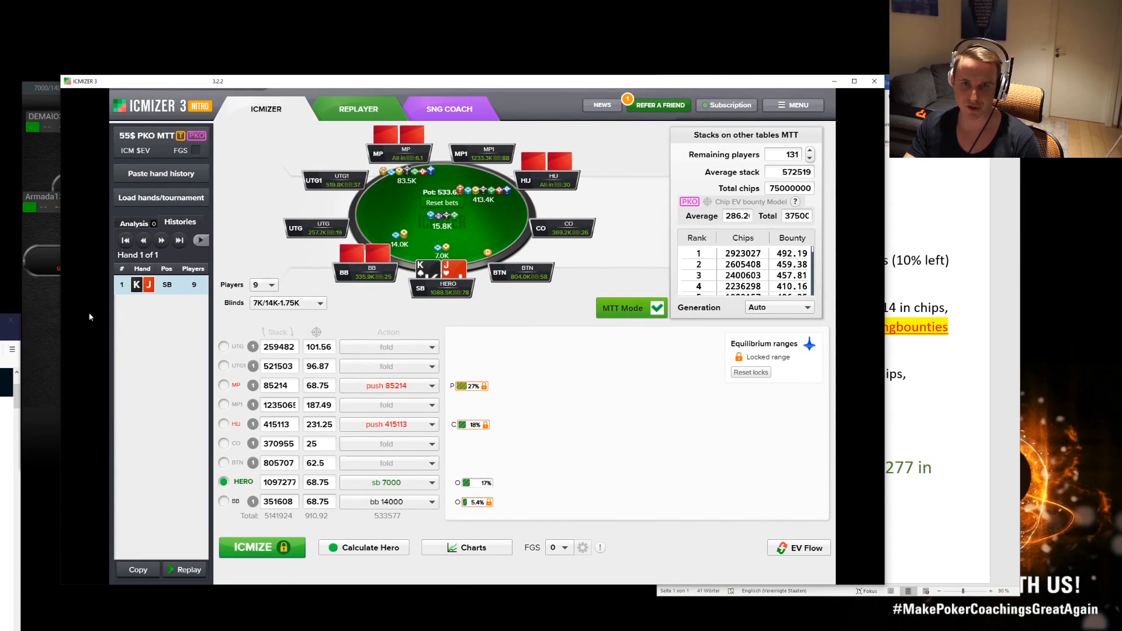